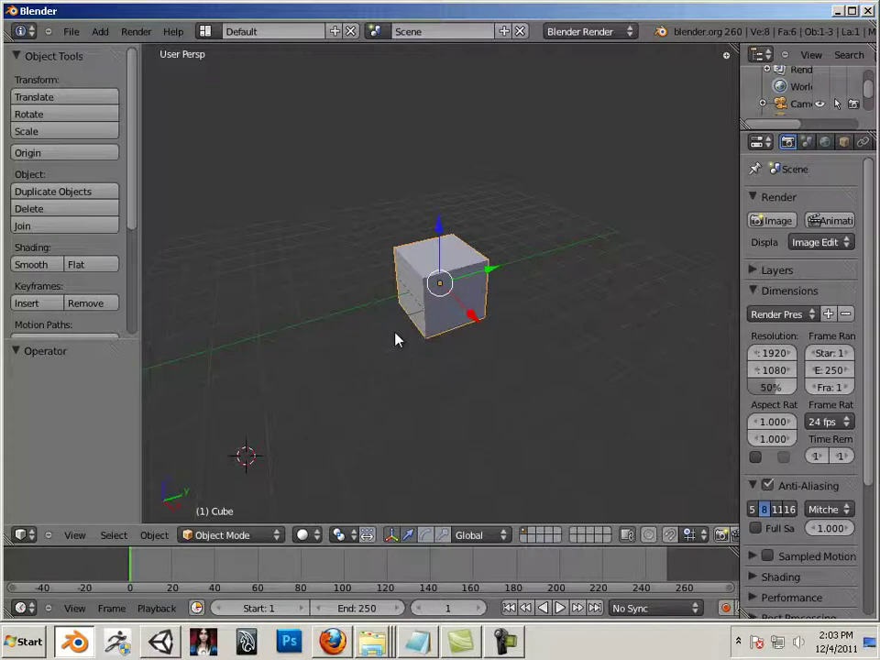
Step: Switch to the orthographic right view and delete the default cube
key("KP_5")
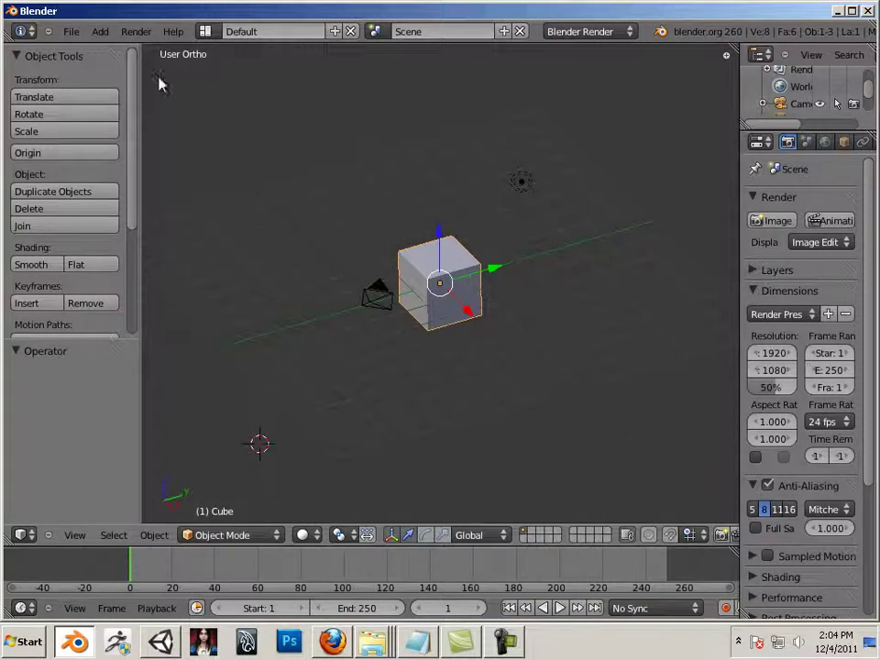
key("KP_3")
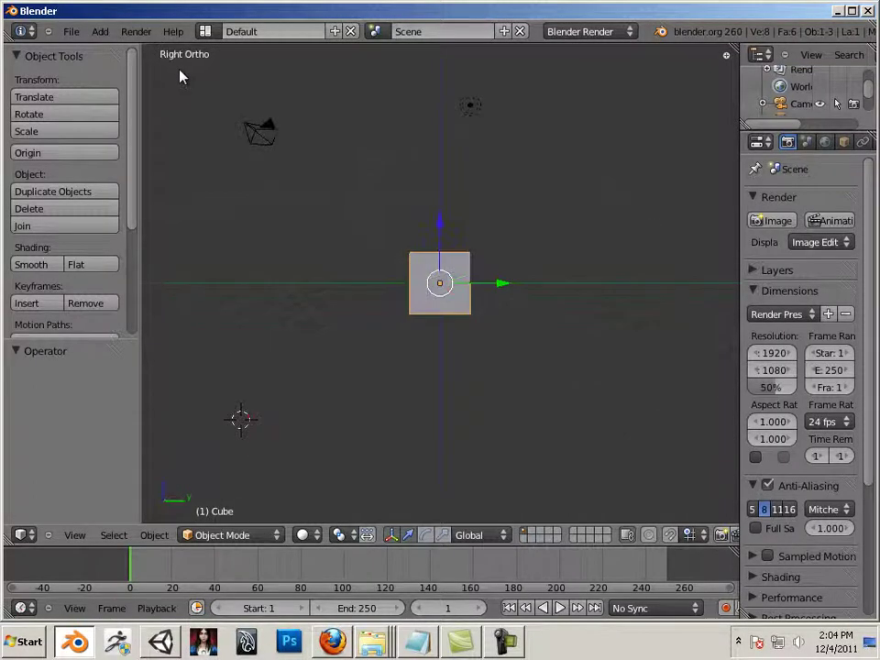
key("x")
left_click(471, 311)
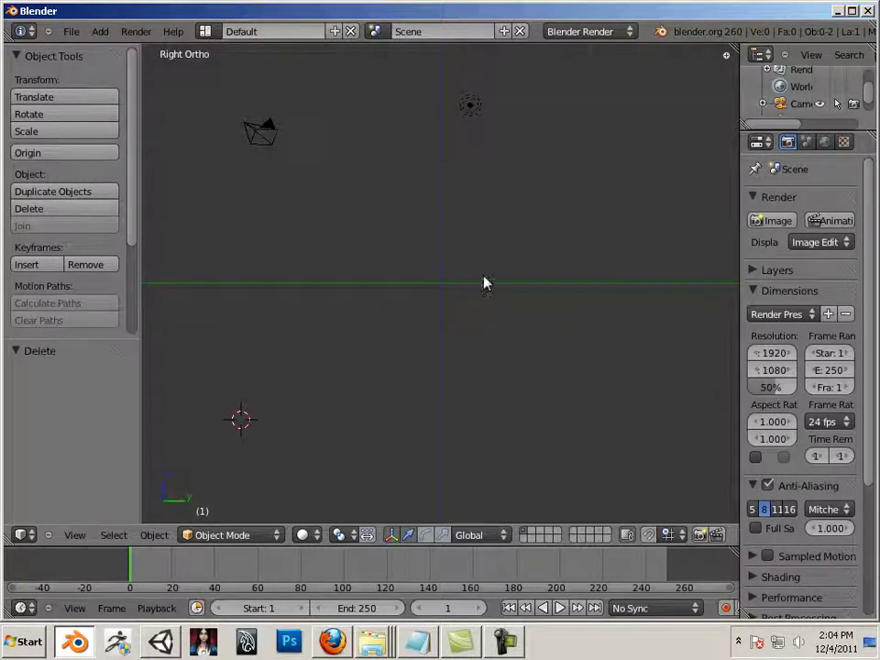
Step: Add a single-bone armature and move it onto the vertical Z axis, above the ground line
middle_click_drag(486, 283, 426, 330, "shift")
left_click(98, 32)
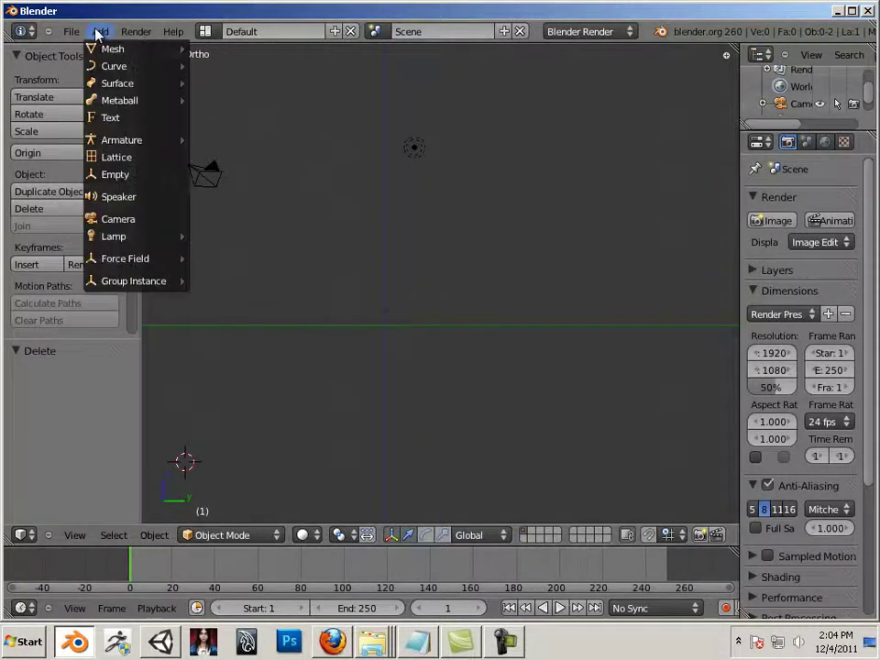
mouse_move(111, 143)
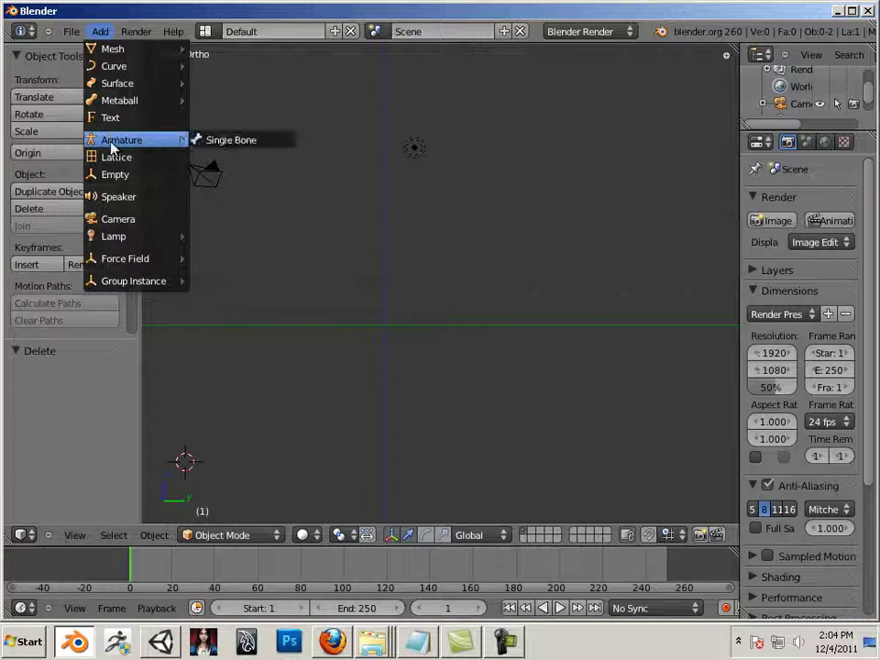
left_click(225, 140)
left_click_drag(190, 413, 189, 227)
left_click_drag(250, 244, 444, 289)
left_click_drag(387, 198, 380, 148)
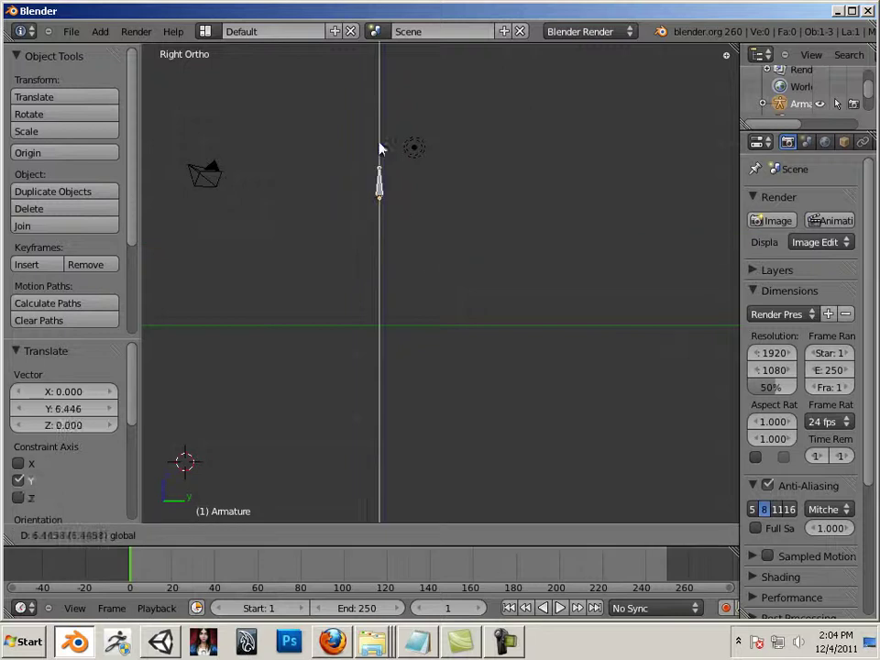
left_click_drag(428, 194, 437, 192)
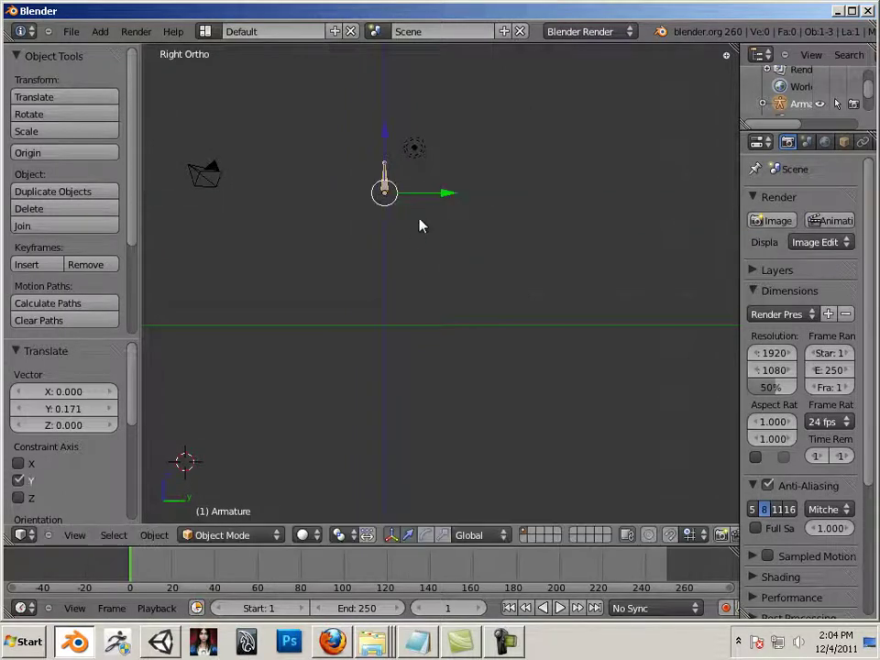
Step: In Edit Mode, move the bone's tip below its root and toward positive Y so the bone slants diagonally downward
scroll(416, 226, "up", 3)
middle_click_drag(393, 221, 387, 306, "shift")
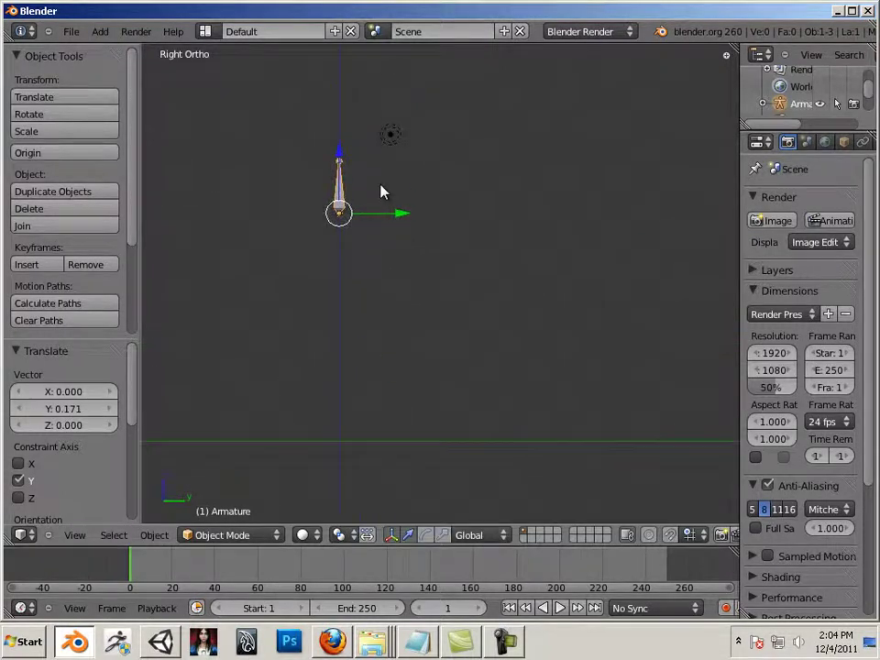
key("Tab")
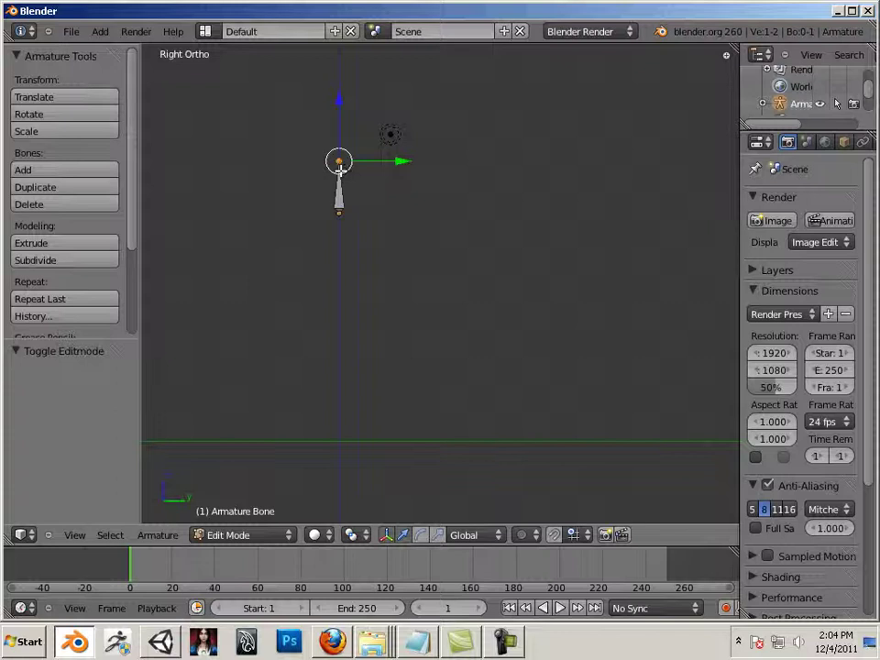
left_click_drag(339, 169, 397, 209)
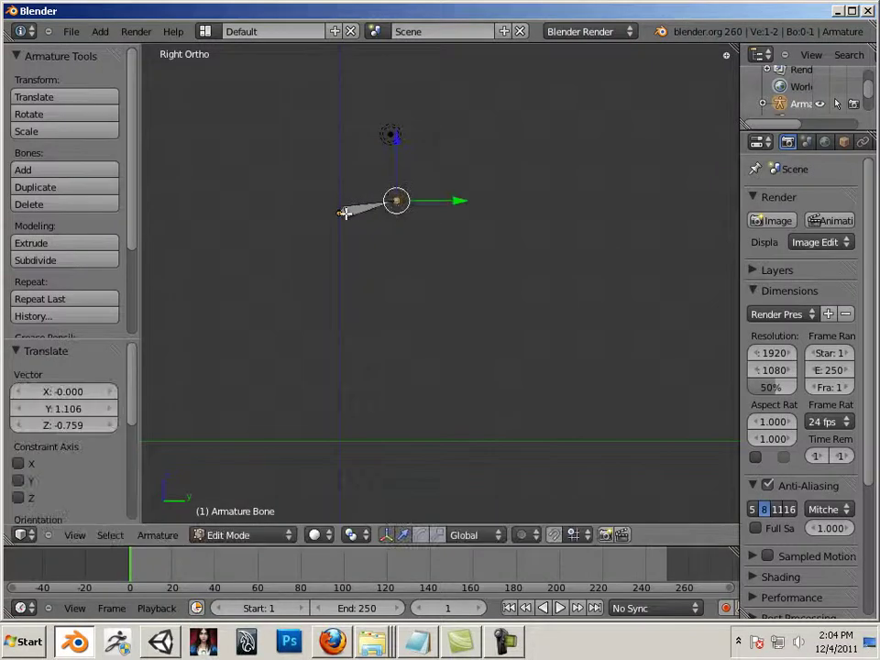
key("g")
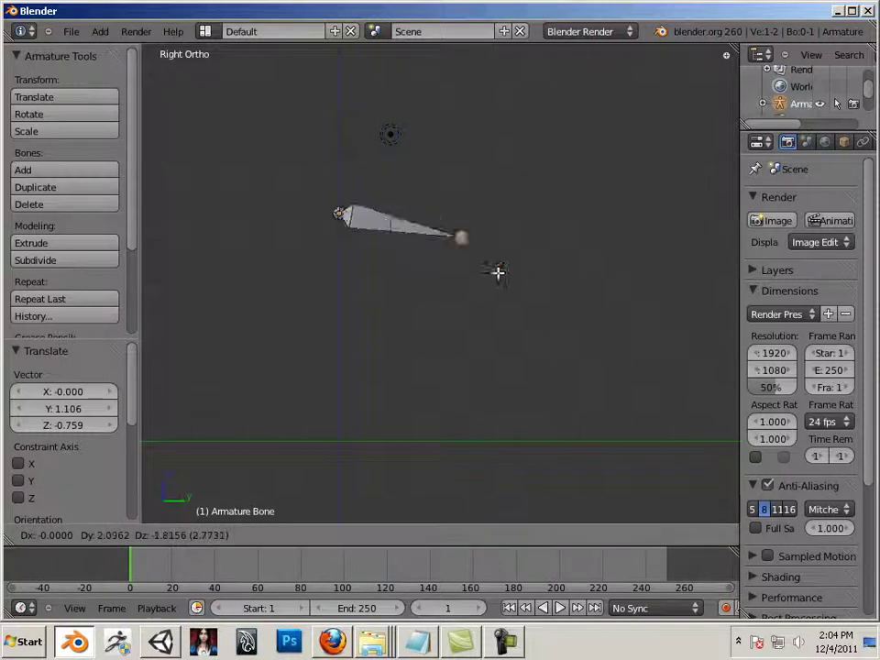
left_click(429, 313)
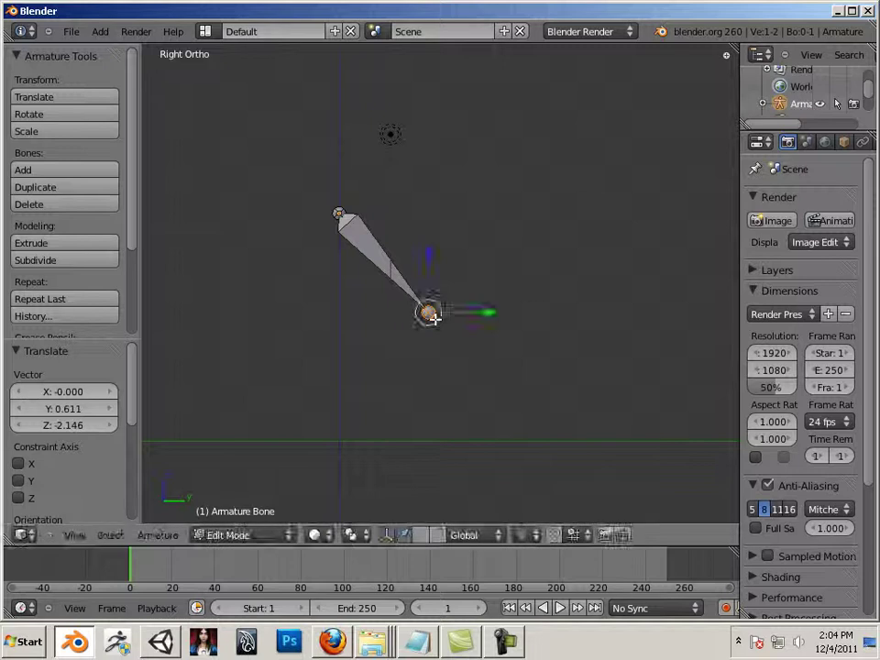
left_click_drag(431, 327, 430, 330)
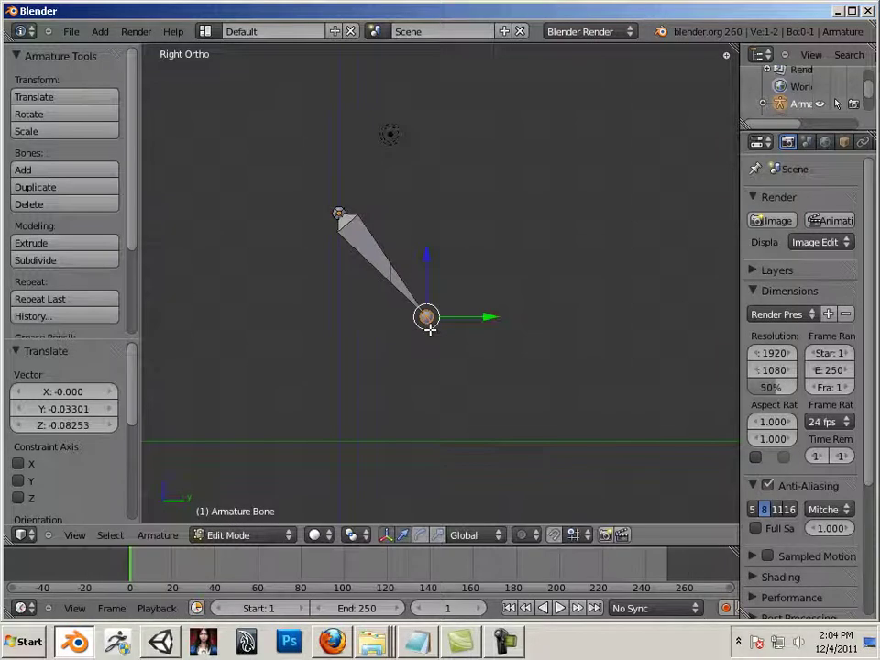
Step: Extrude three chained bones from the tip, offset about Y -2.34, Z -1.55, then Y 1.01, Z -1.57, then straight down Z -2.65
key("e")
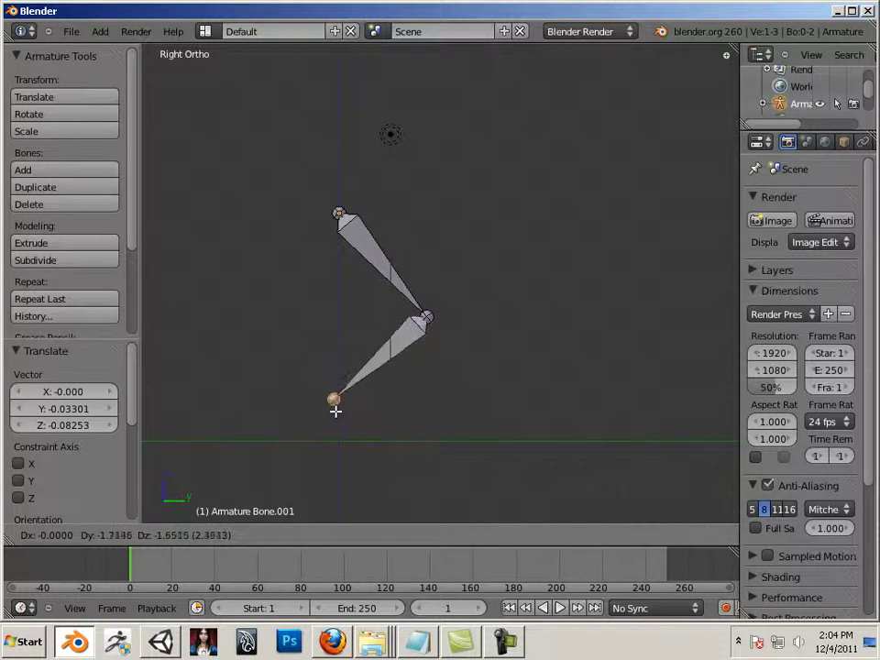
left_click(307, 410)
key("e")
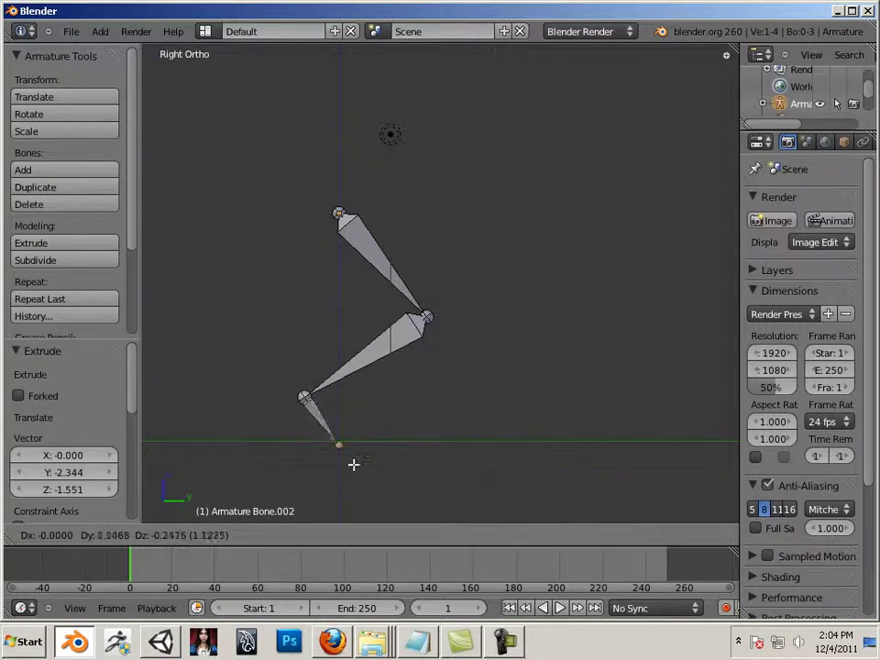
left_click(362, 492)
scroll(379, 427, "down", 1)
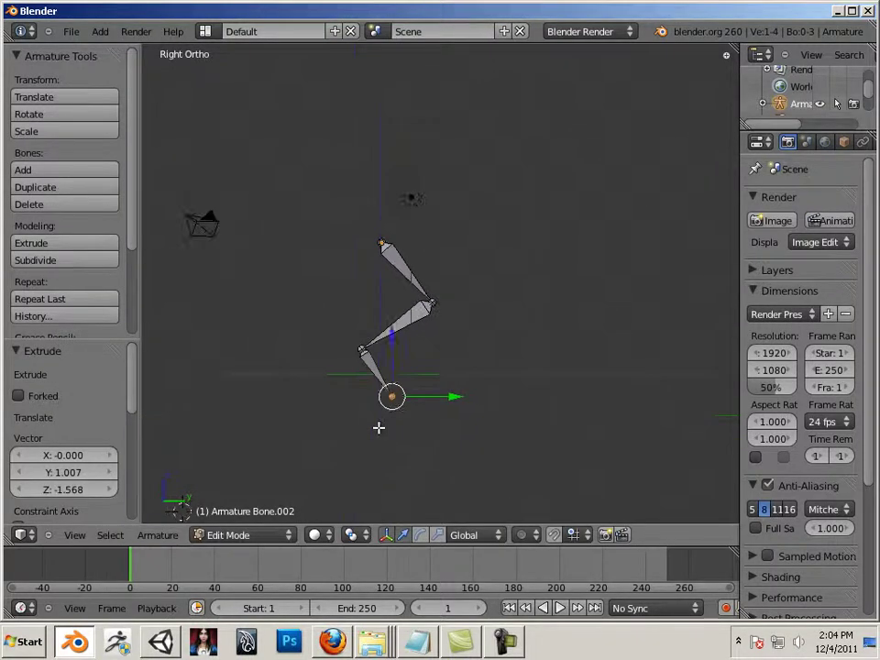
key("e")
left_click(379, 504)
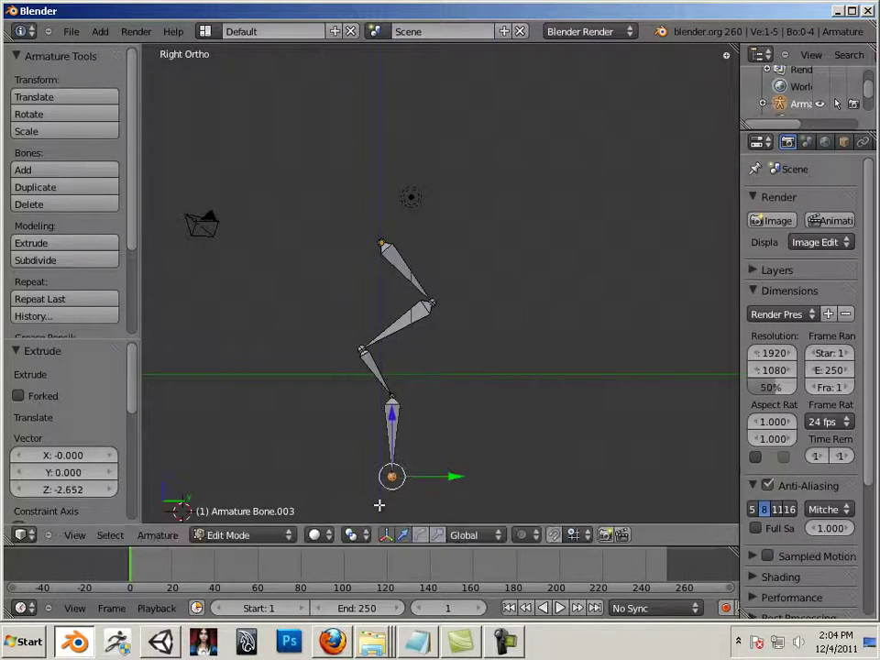
Step: Select the lowest bone of the chain and switch the armature to Pose Mode
scroll(442, 363, "up", 3)
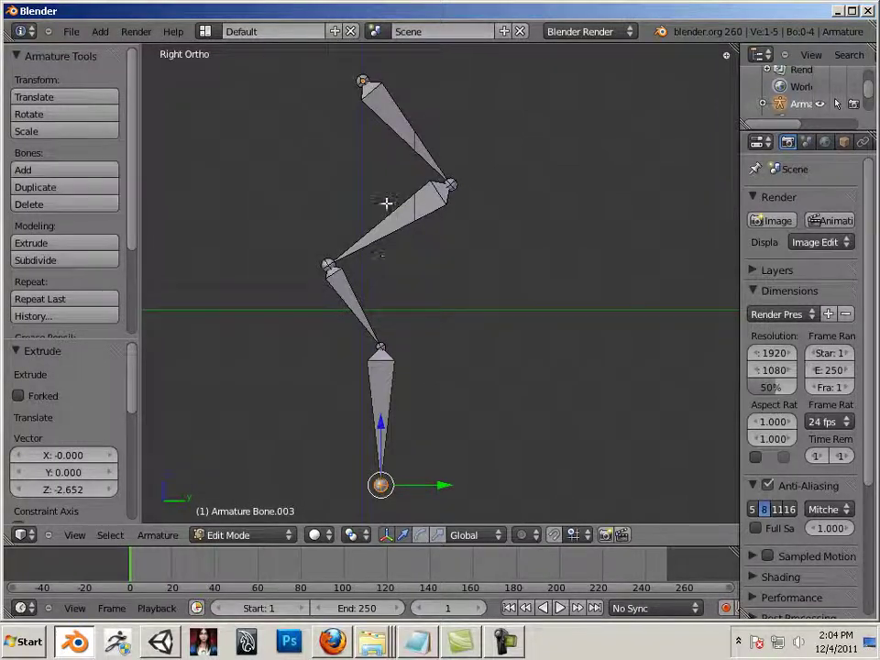
key("Tab")
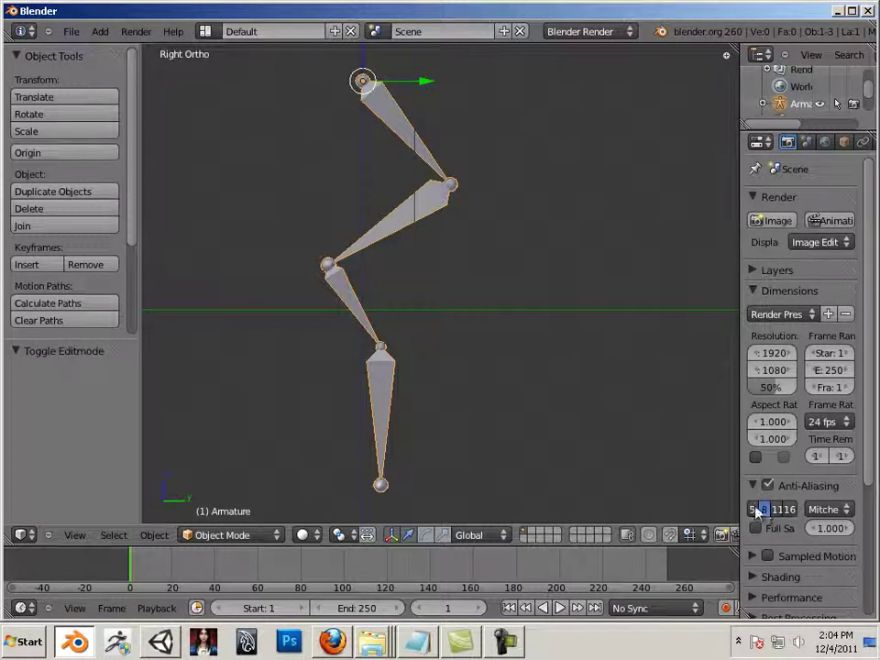
key("Tab")
right_click(387, 367)
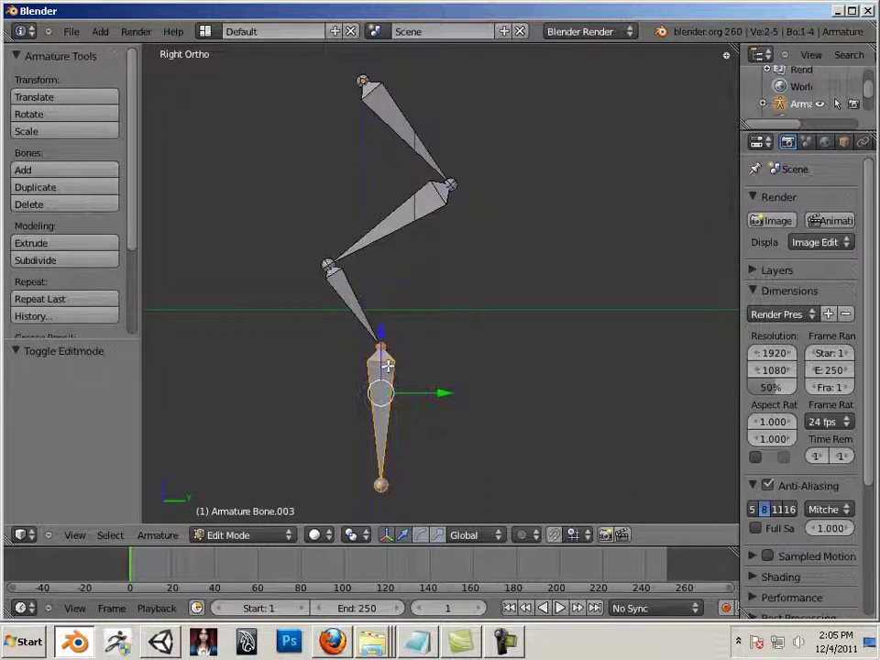
left_click(249, 535)
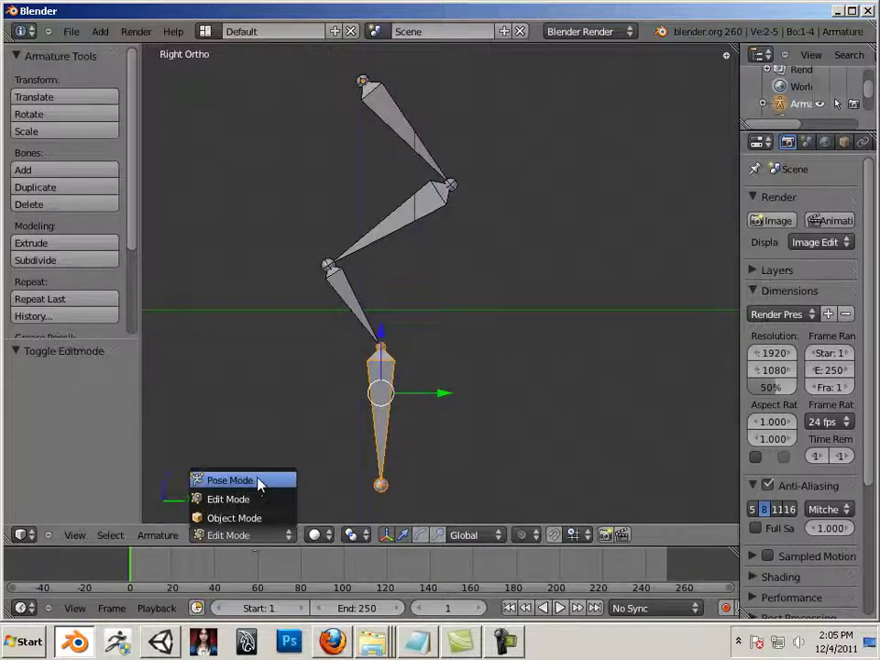
left_click(259, 481)
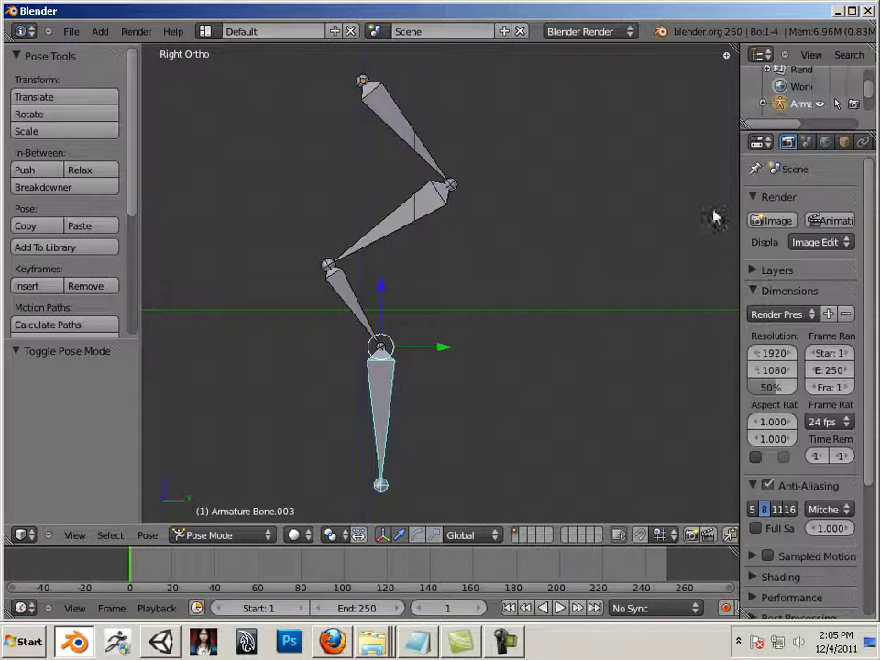
Step: Widen the Properties editor and add an Inverse Kinematics bone constraint to the lowest bone
left_click_drag(738, 207, 552, 207)
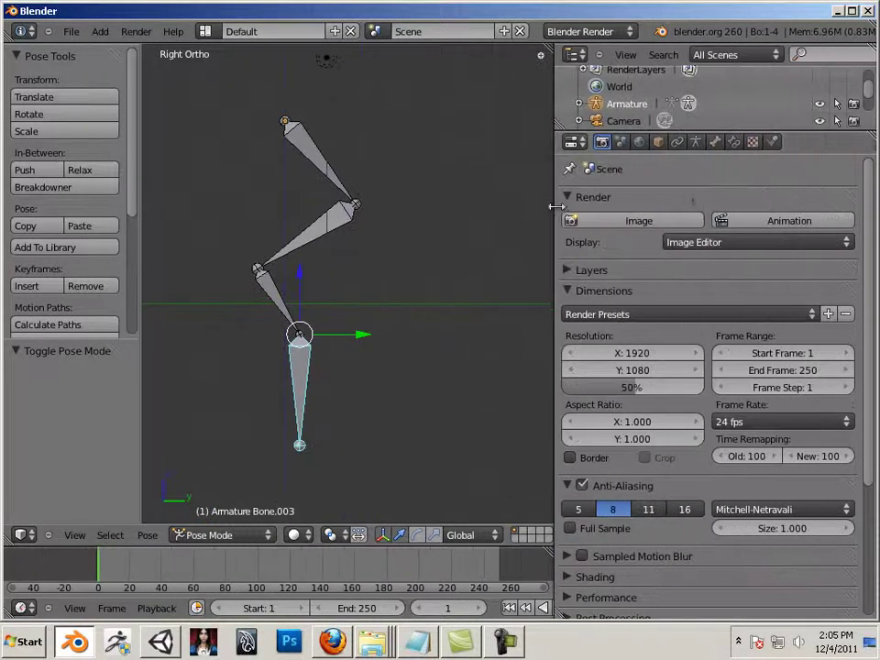
left_click(735, 144)
left_click(718, 221)
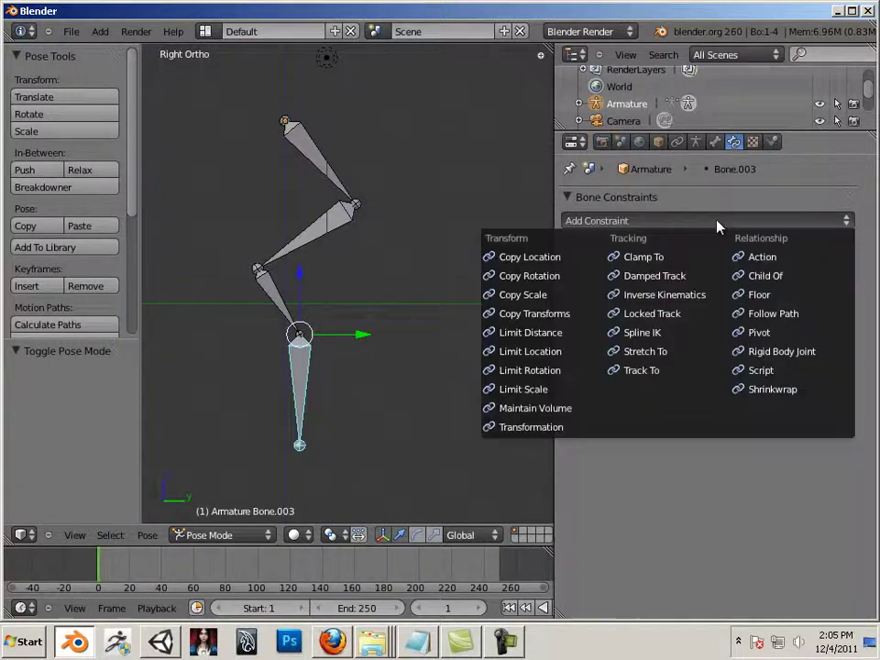
left_click(667, 295)
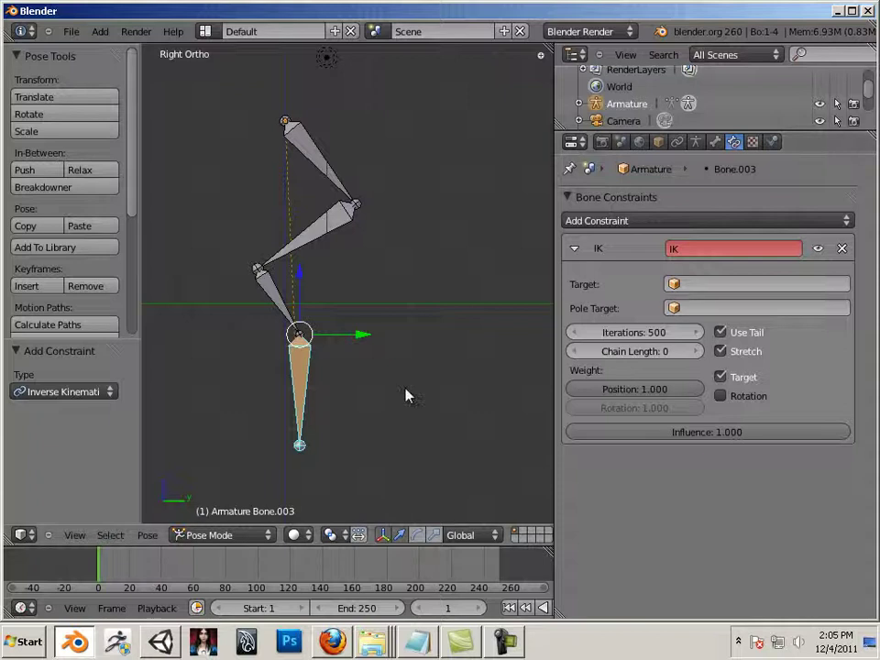
Step: Pose the chain through the targetless IK constraint by moving the lowest bone up, sideways and back down near the ground line
key("g")
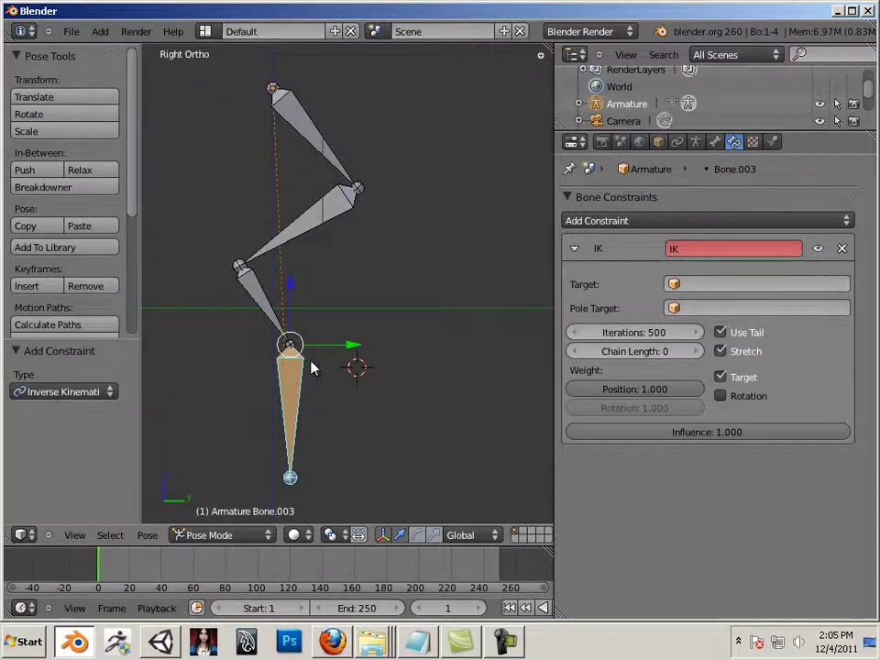
mouse_move(354, 346)
left_mouse_down()
mouse_move(364, 348)
mouse_move(350, 353)
left_mouse_up()
left_click_drag(291, 304, 232, 203)
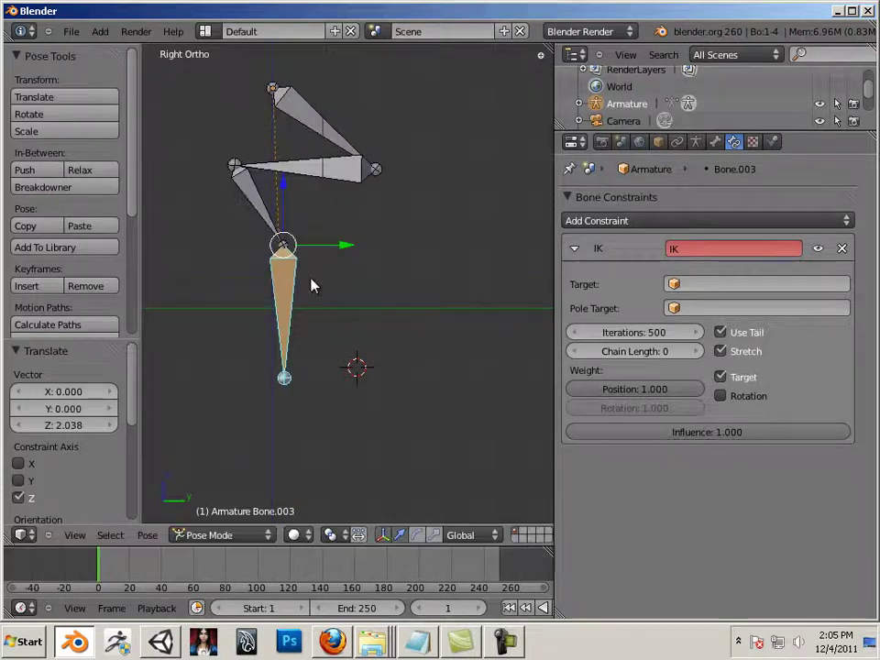
left_click(344, 236)
left_click_drag(355, 248, 504, 411)
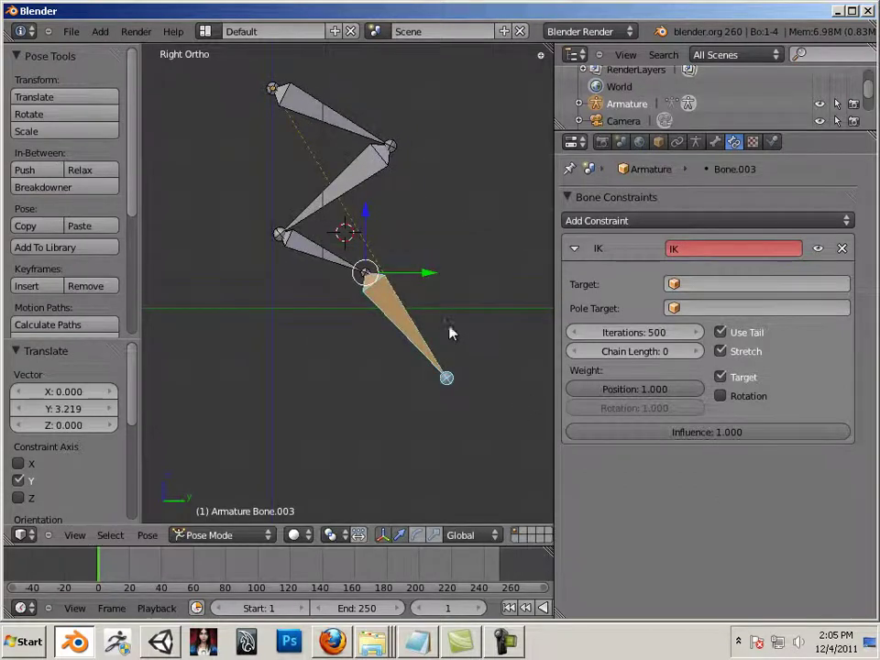
left_click_drag(430, 272, 262, 250)
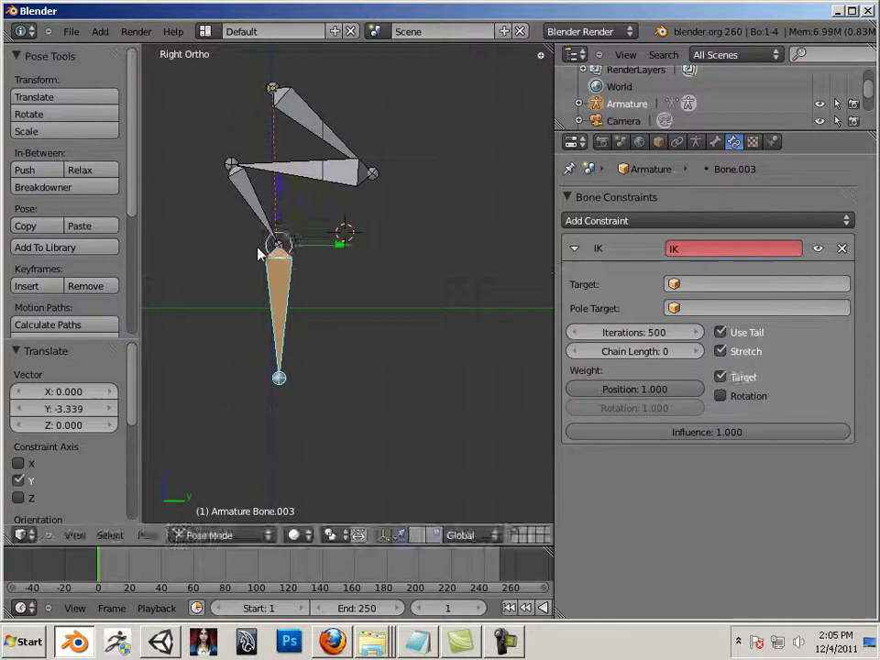
left_click_drag(278, 190, 266, 257)
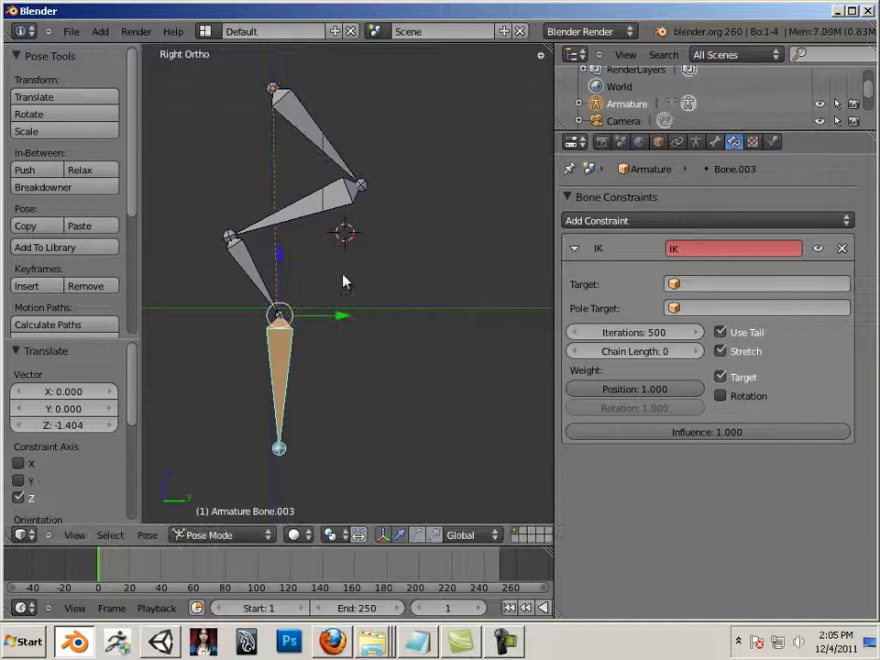
left_click(720, 377)
key("g")
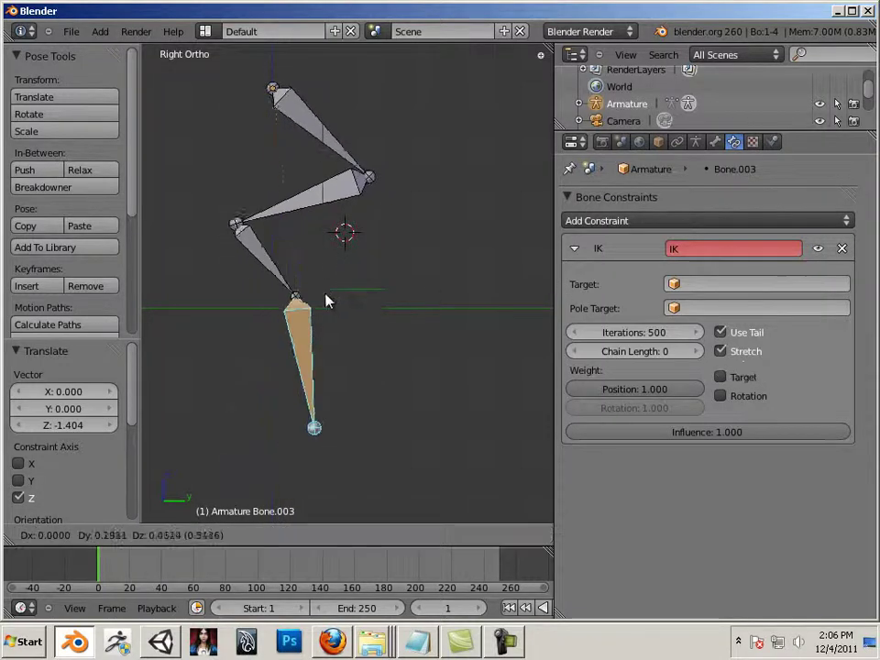
left_click(287, 315)
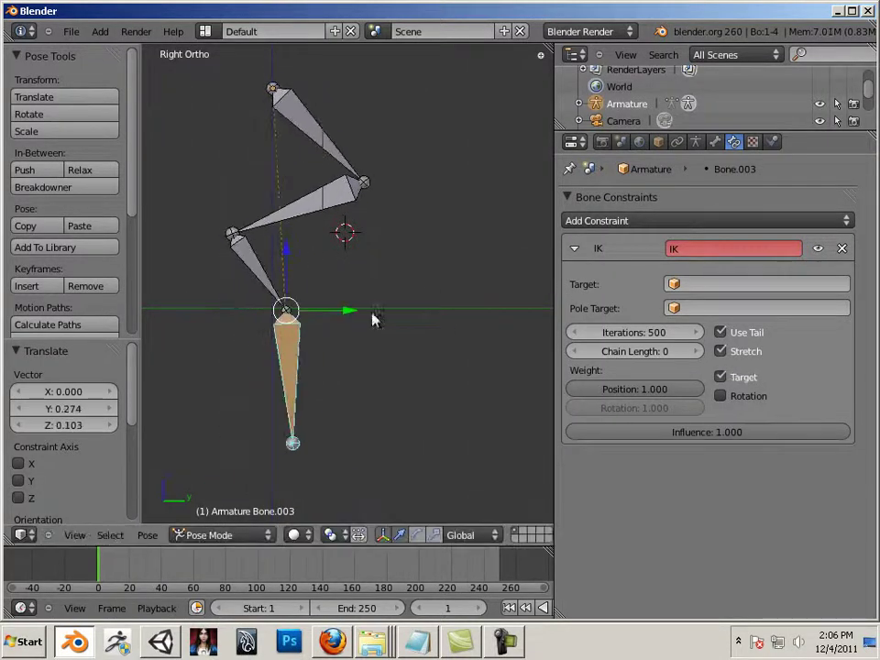
Step: Set the lowest bone's X, Y and Z rotation values to 0 in its transform properties
key("n")
scroll(459, 202, "up", 6)
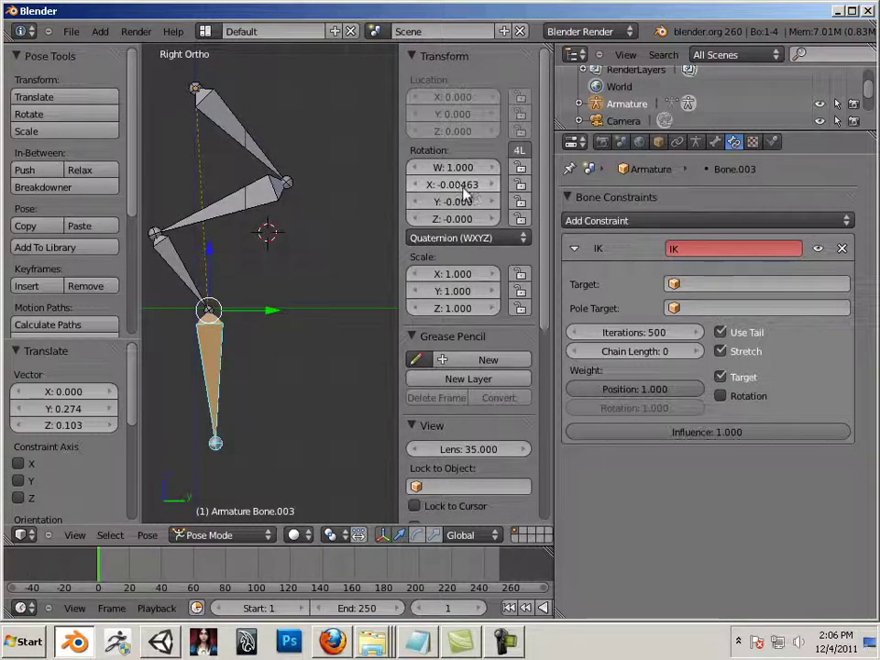
left_click(453, 185)
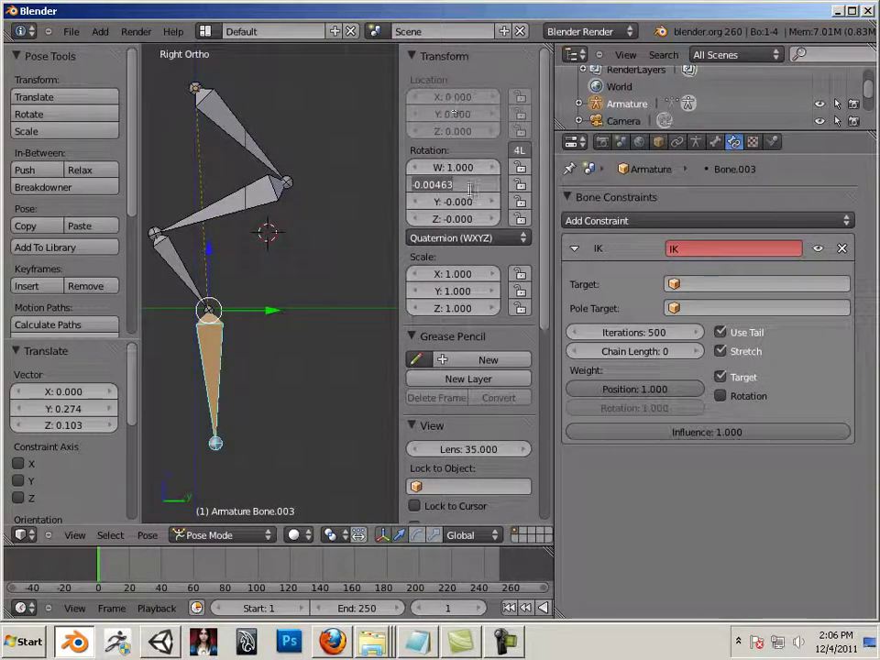
type("0")
key("Return")
left_click(471, 202)
type("0")
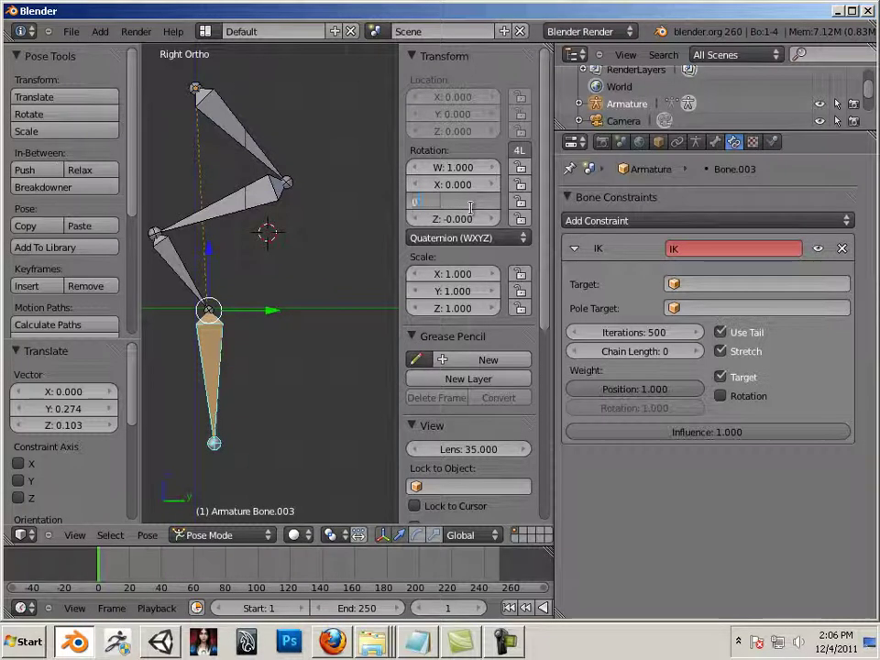
key("Return")
left_click(468, 219)
type("0")
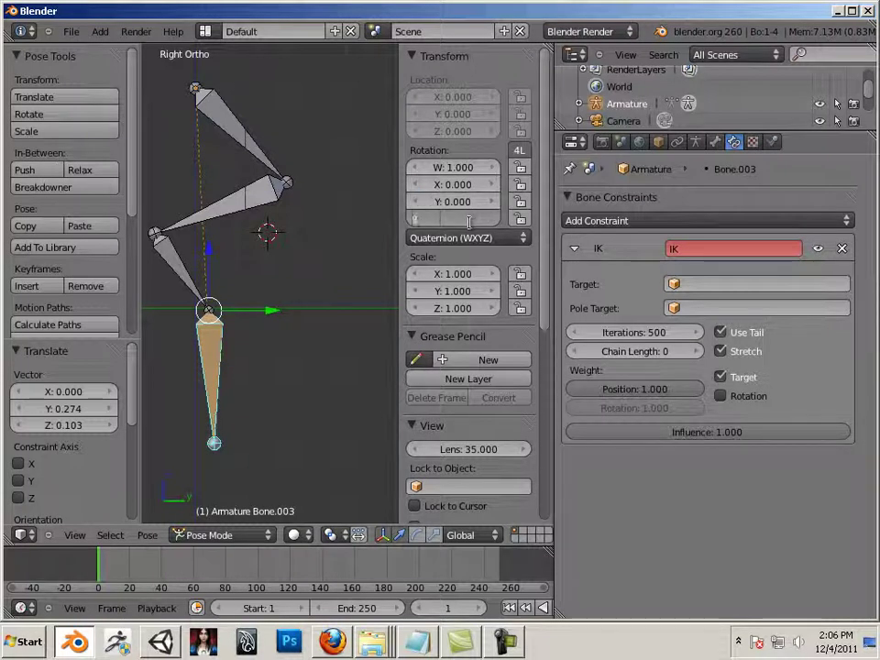
key("Return")
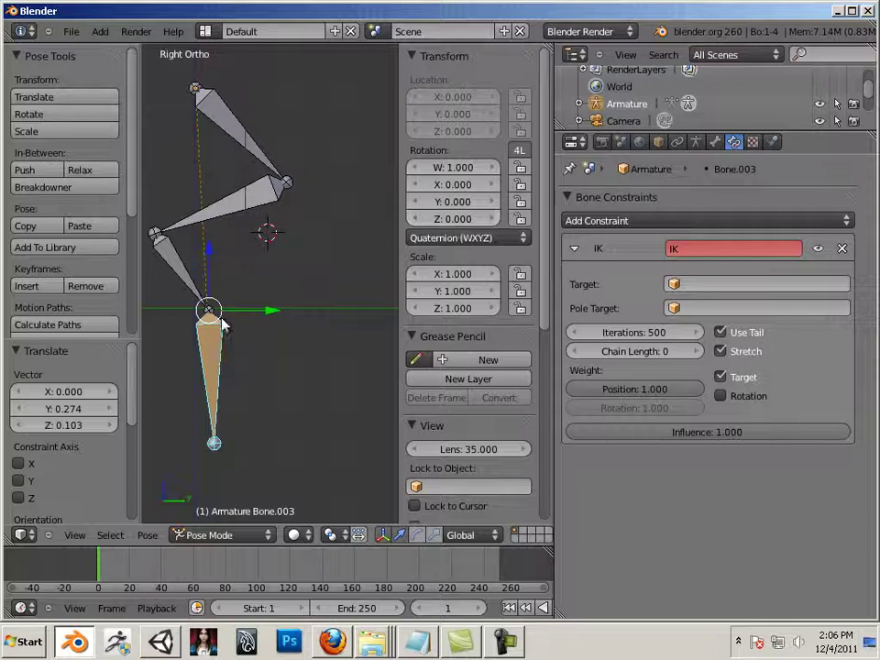
Step: Try IK chain lengths of 1, 2 and 3, test-moving the lowest bone vertically at each setting
middle_click_drag(246, 344, 302, 367, "shift")
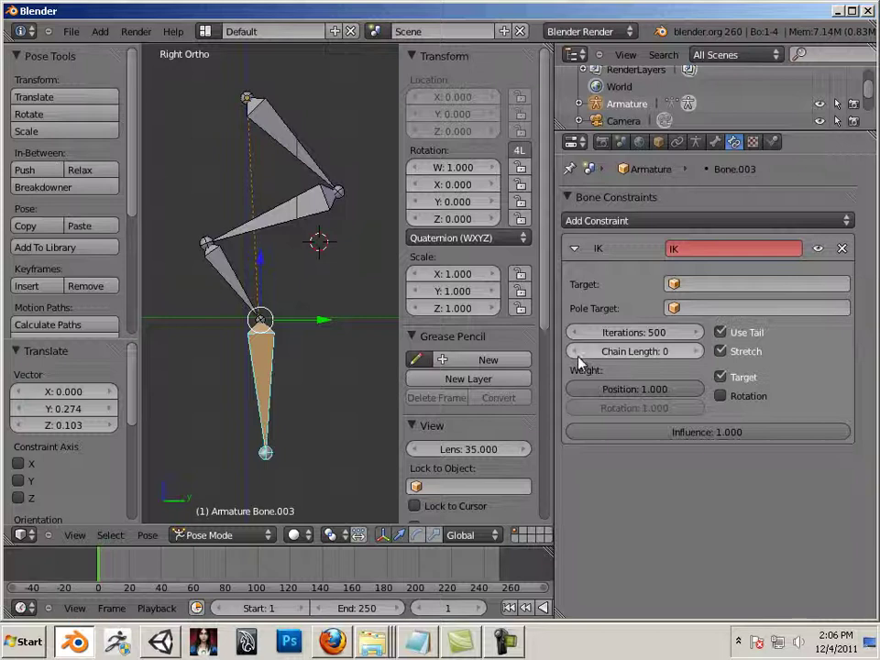
left_click(697, 352)
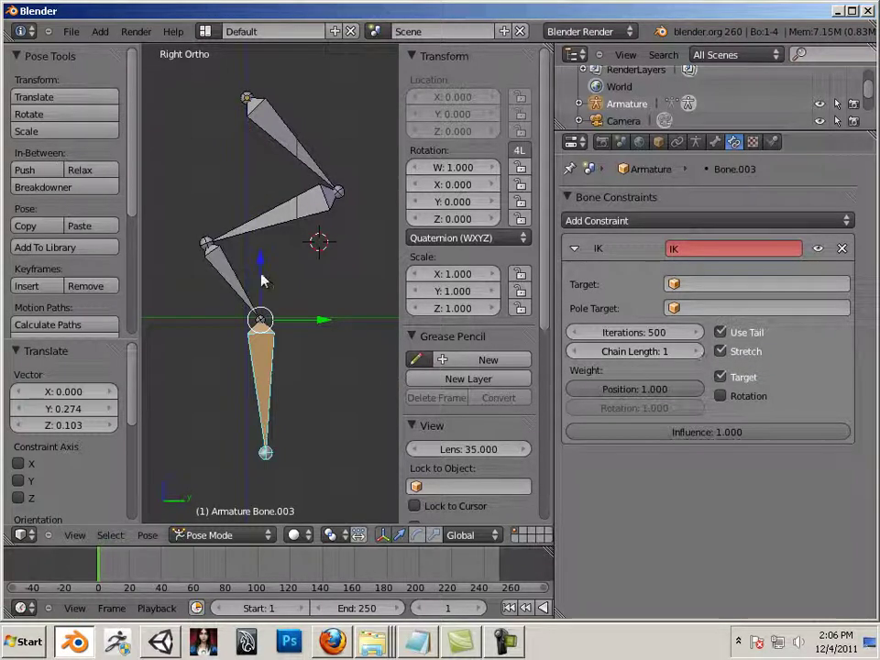
left_click_drag(261, 264, 281, 262)
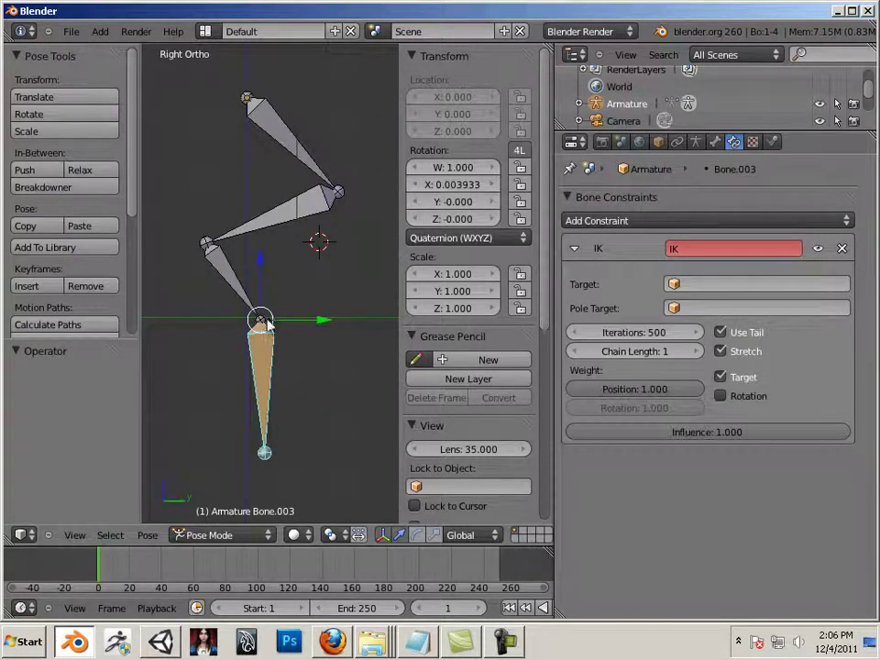
left_click(697, 352)
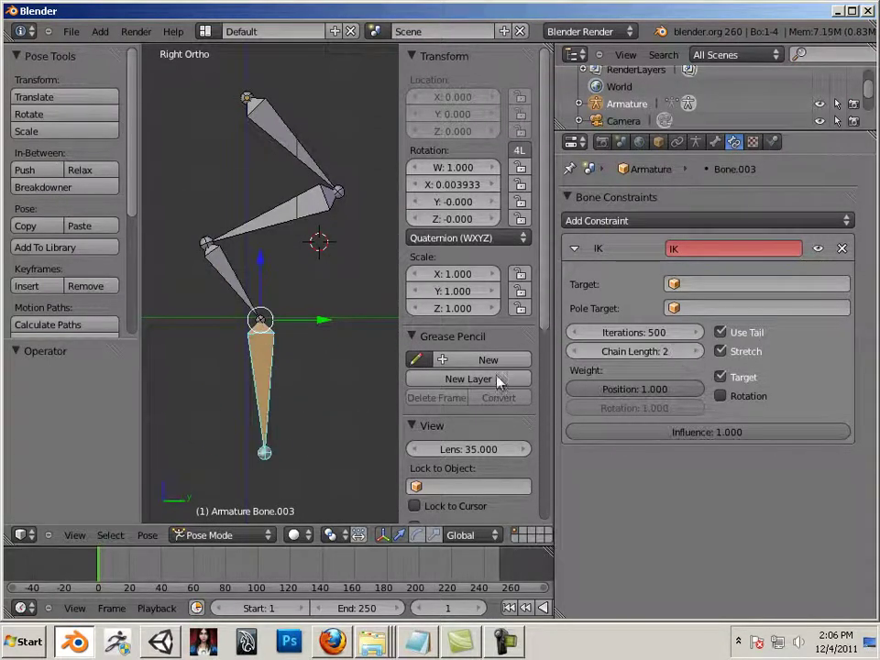
key("g")
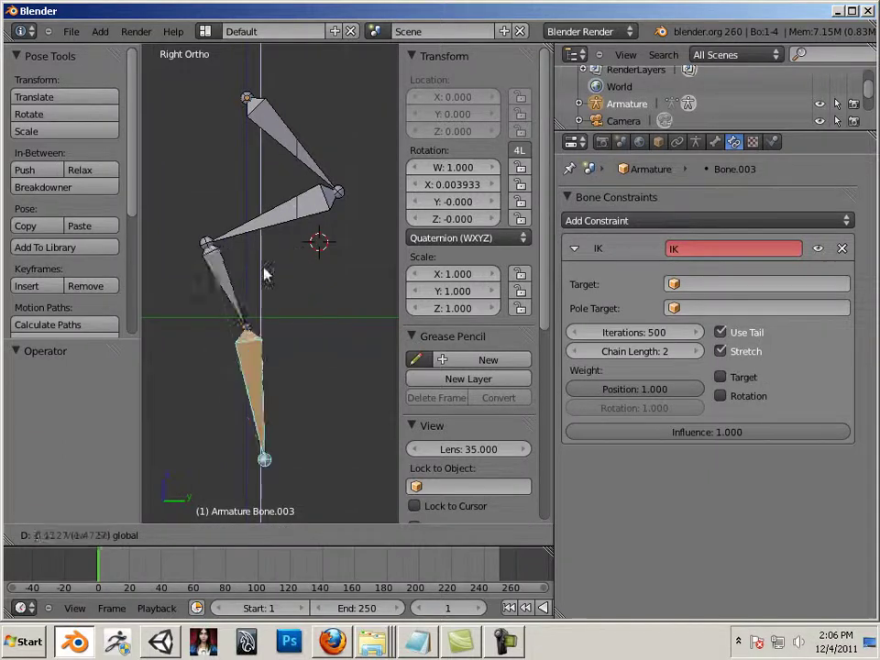
right_click(266, 266)
left_click(699, 352)
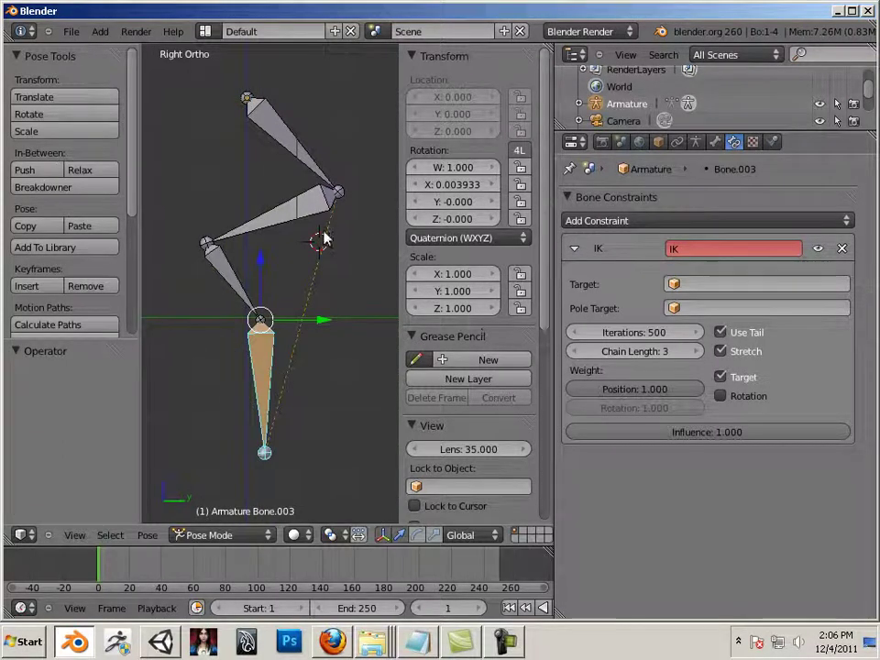
key("g")
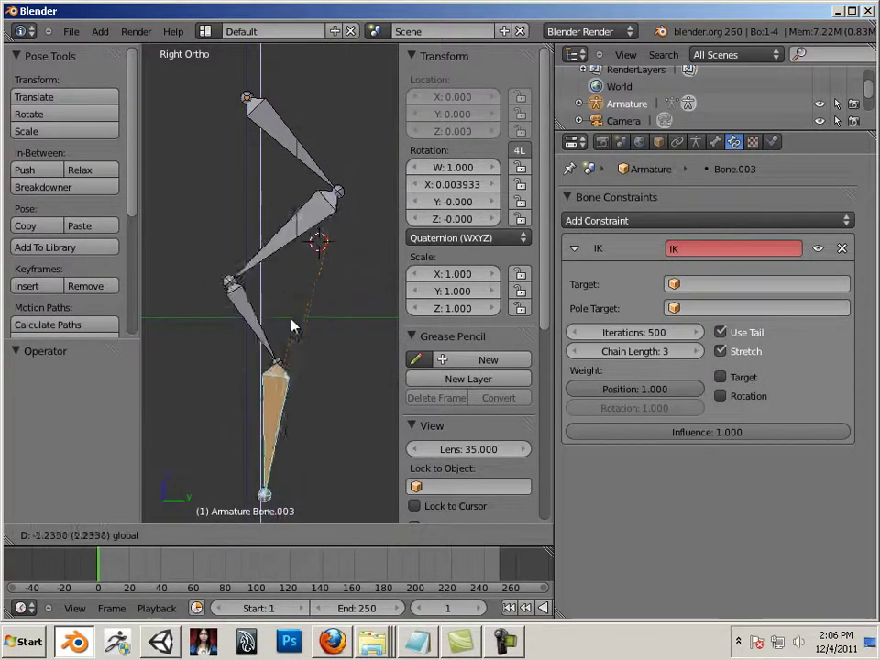
right_click(291, 324)
Step: Set the IK chain length to 4, undo a trial move, and raise the lowest bone about 0.308 along Z
left_click(647, 351)
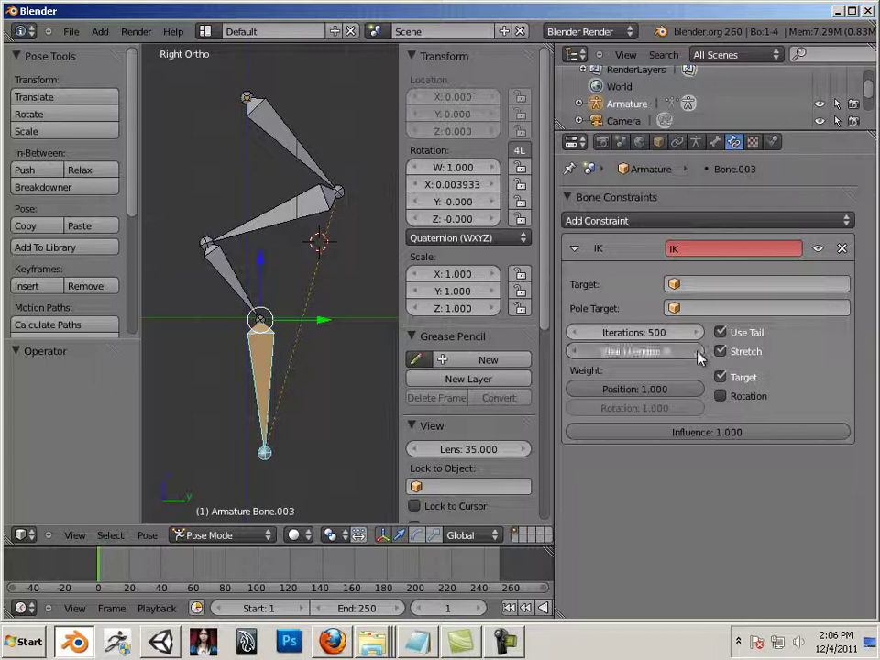
key("g")
left_click(263, 262)
key("ctrl+z")
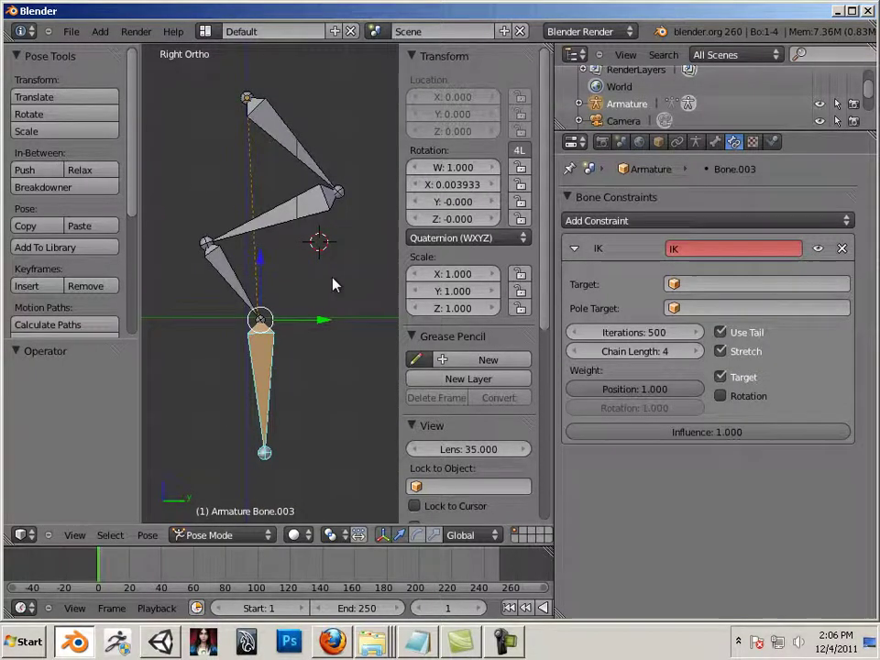
key("g")
key("z")
left_click(265, 246)
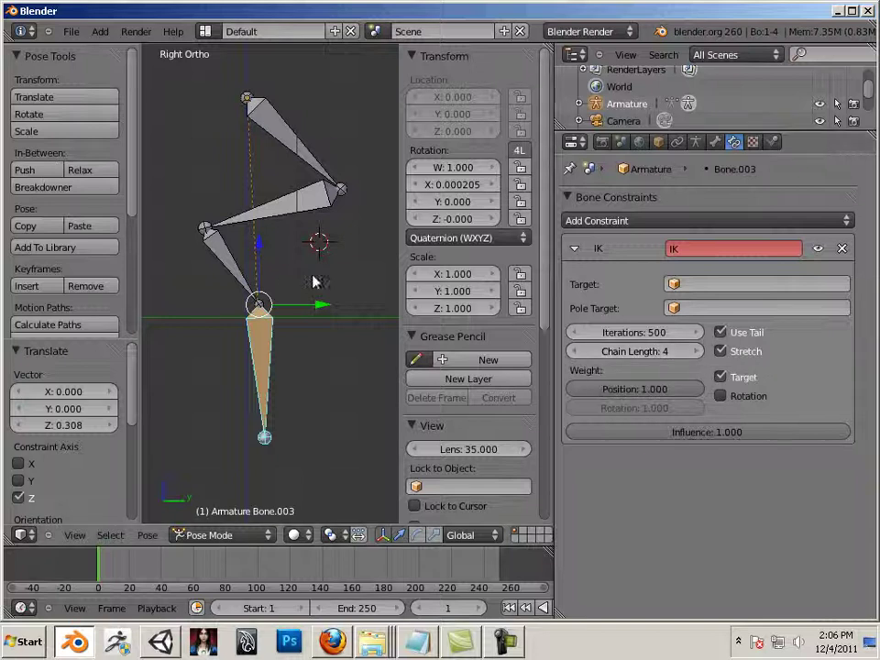
Step: Pose the four-bone chain by moving the lowest bone up and down along Z, then freely, ending slightly below the ground line
scroll(290, 268, "down", 6)
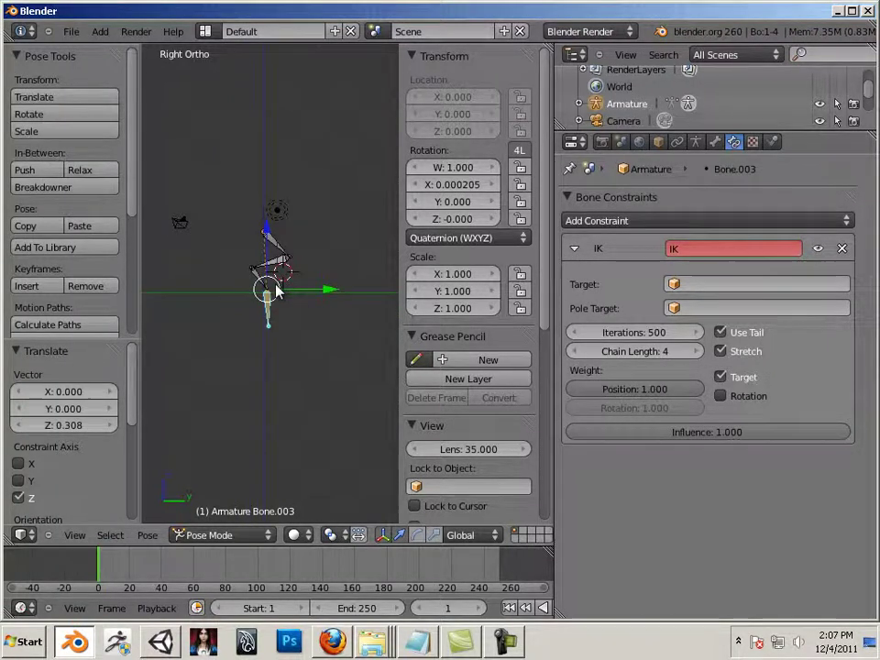
scroll(254, 256, "down", 1)
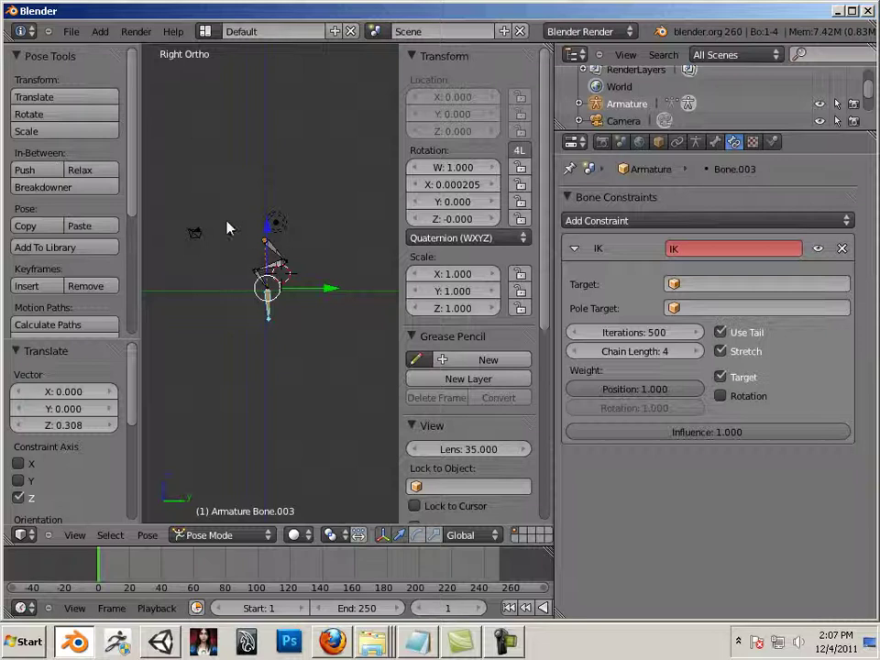
scroll(292, 342, "up", 5)
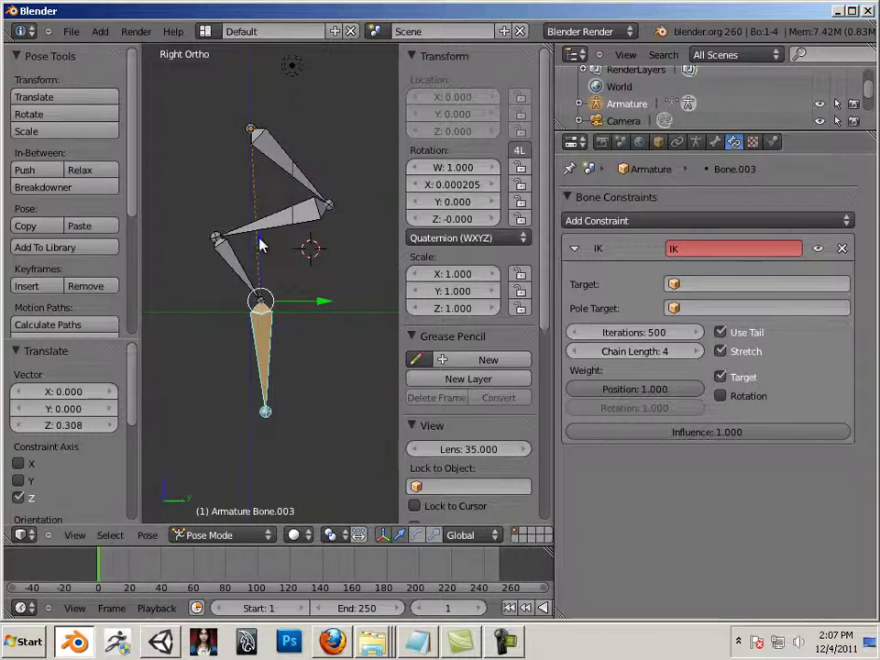
mouse_move(261, 246)
left_mouse_down()
mouse_move(262, 300)
mouse_move(240, 244)
mouse_move(260, 227)
left_mouse_up()
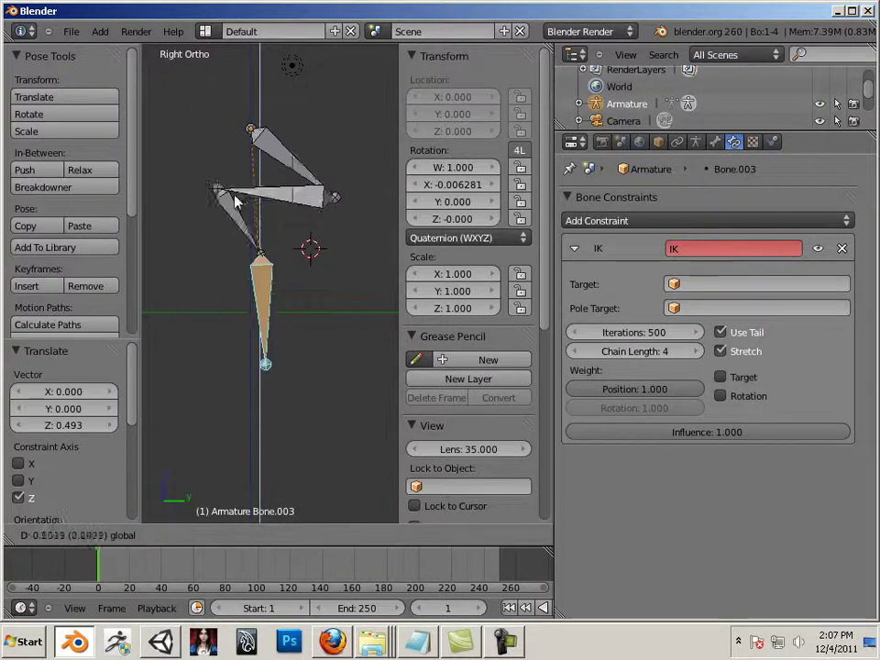
left_click(205, 247)
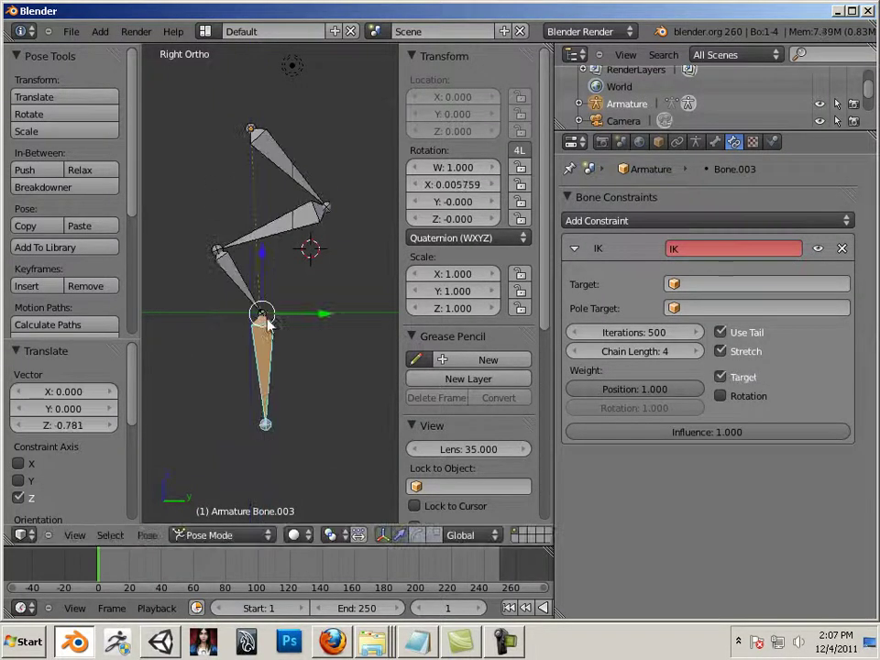
key("g")
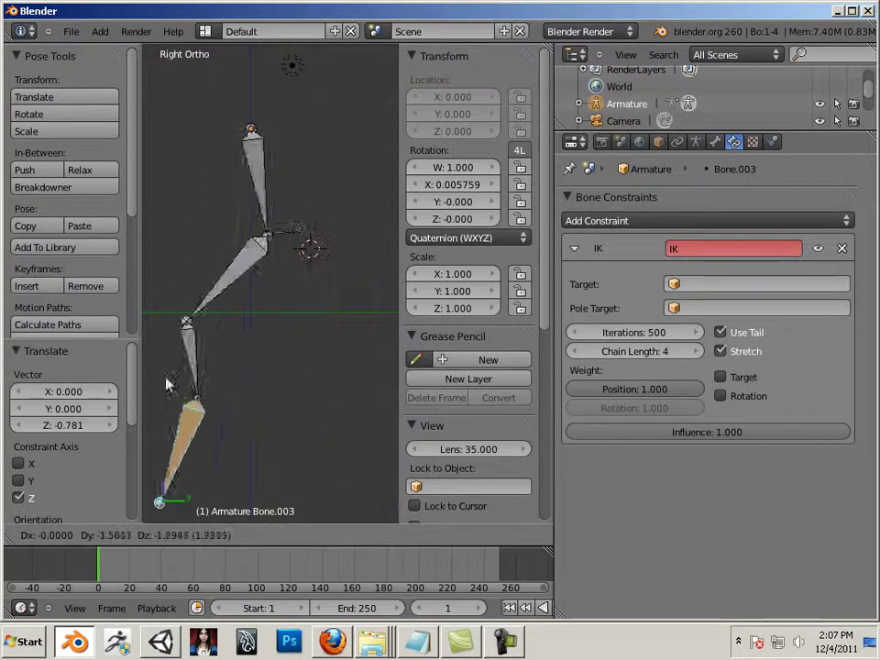
left_click(260, 366)
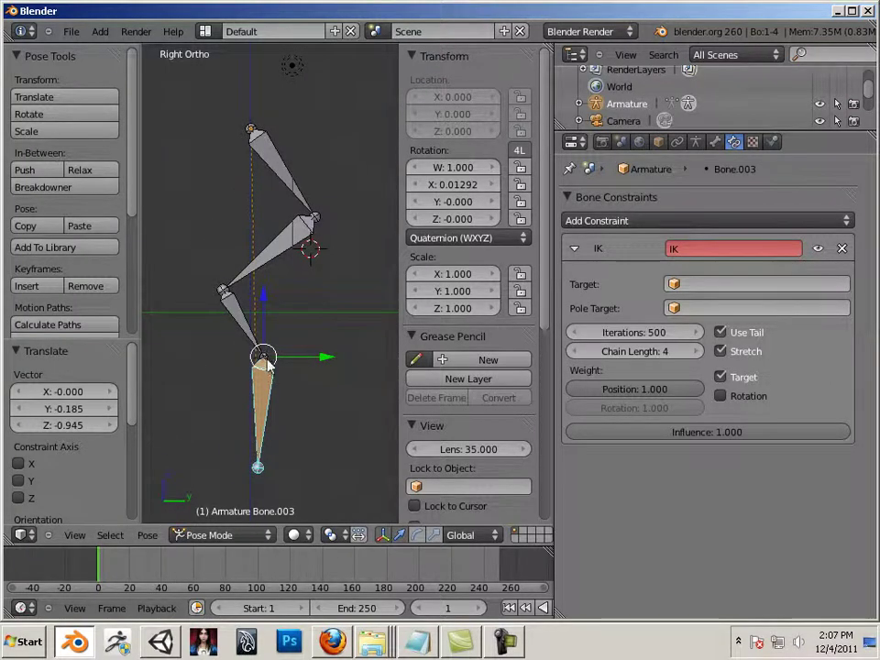
key("g")
left_click(275, 350)
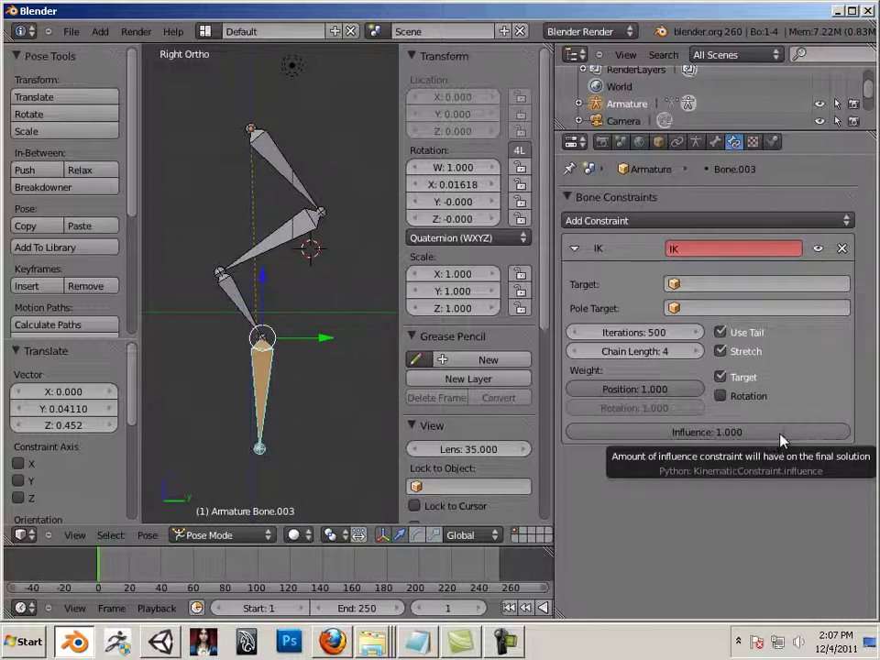
Step: Test the IK constraint's influence at 0 and 1 with trial transforms of the lowest bone, then undo a second drop to 0
left_click_drag(781, 440, 368, 428)
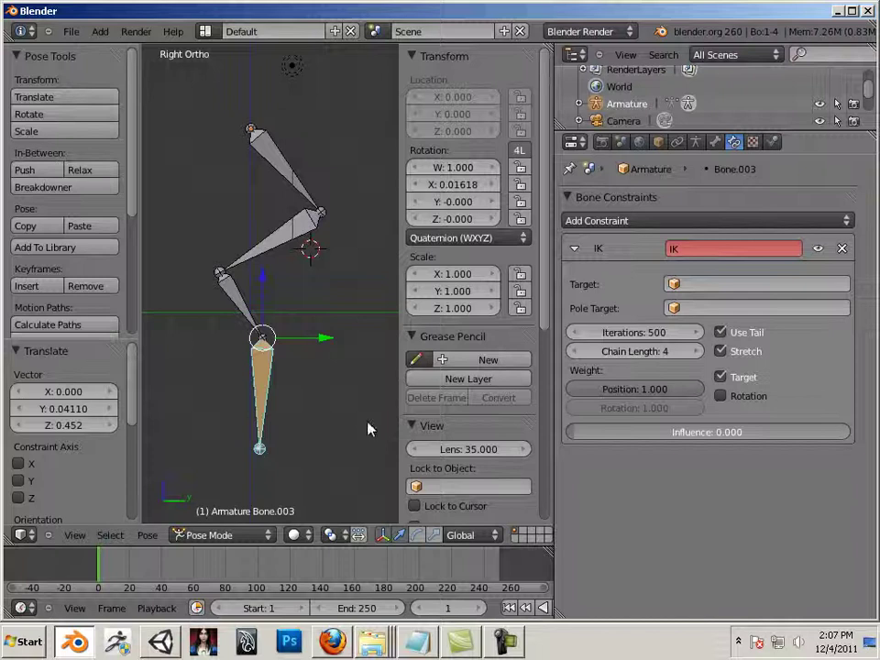
key("r")
left_click(278, 356)
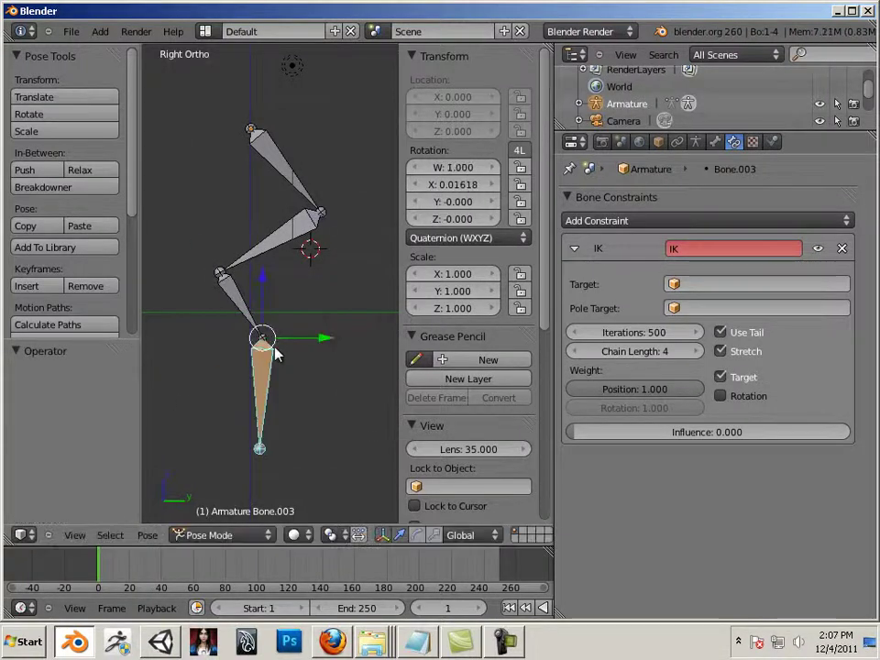
left_click_drag(578, 438, 844, 439)
key("g")
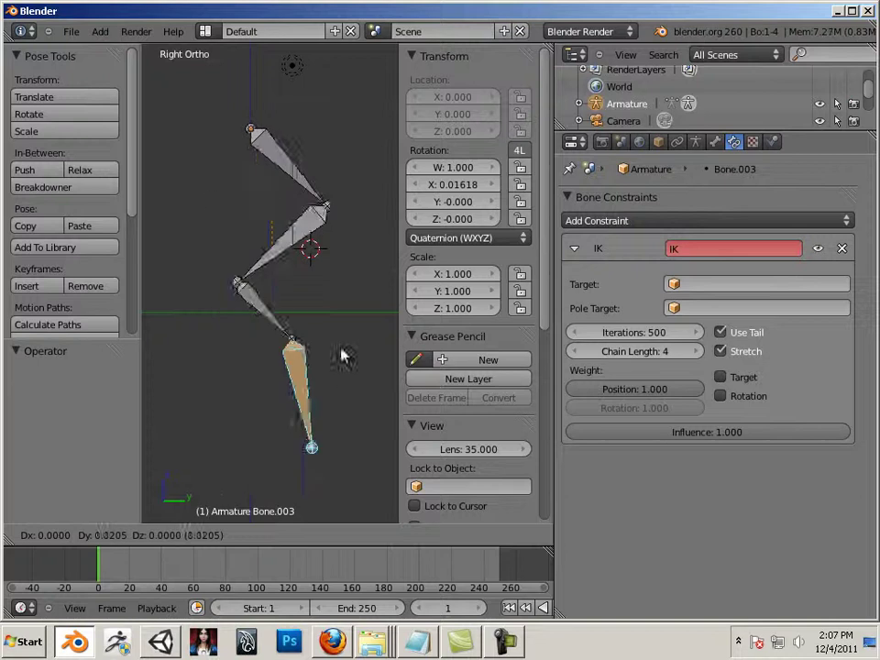
right_click(277, 347)
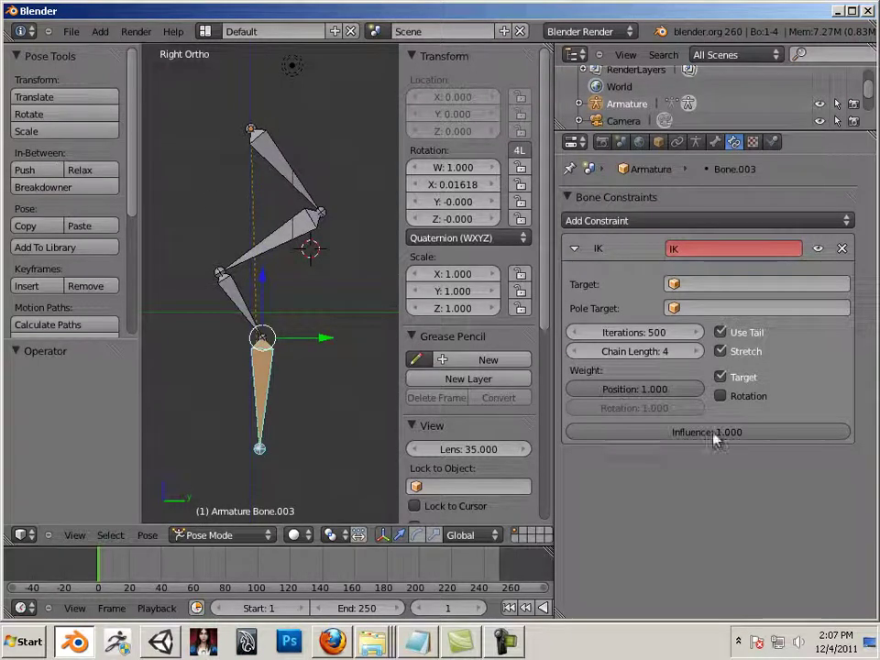
left_click_drag(713, 440, 615, 442)
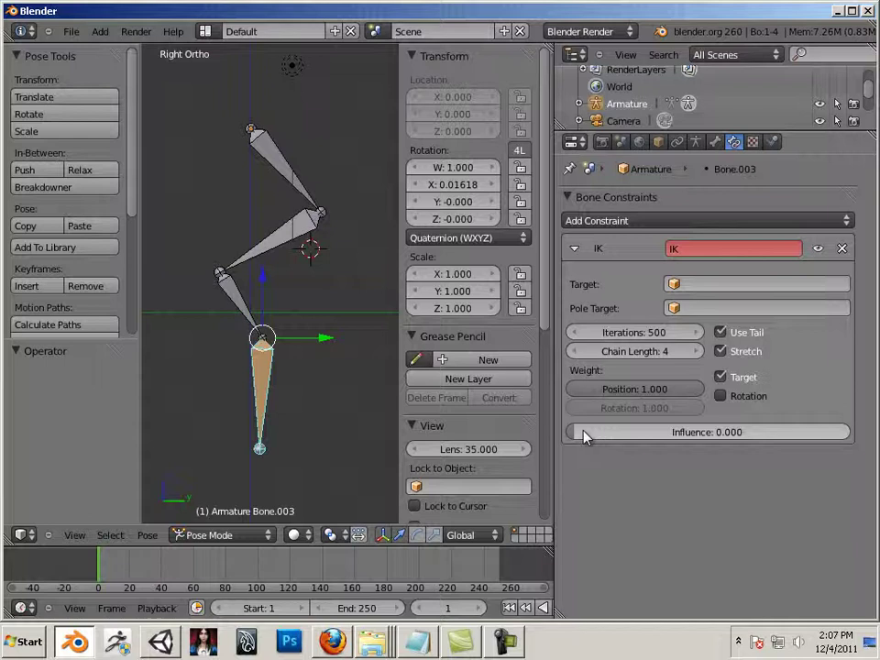
left_click_drag(584, 436, 374, 434)
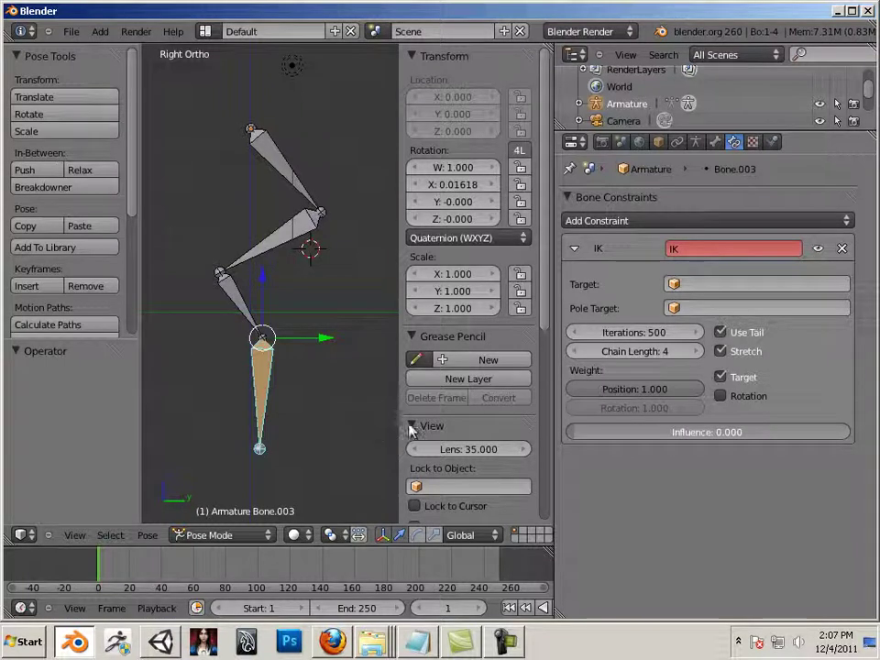
key("ctrl+z")
Step: Keyframe the IK constraint's influence at 1.000 on frame 1 and at 0.000 on frame 248
right_click(690, 440)
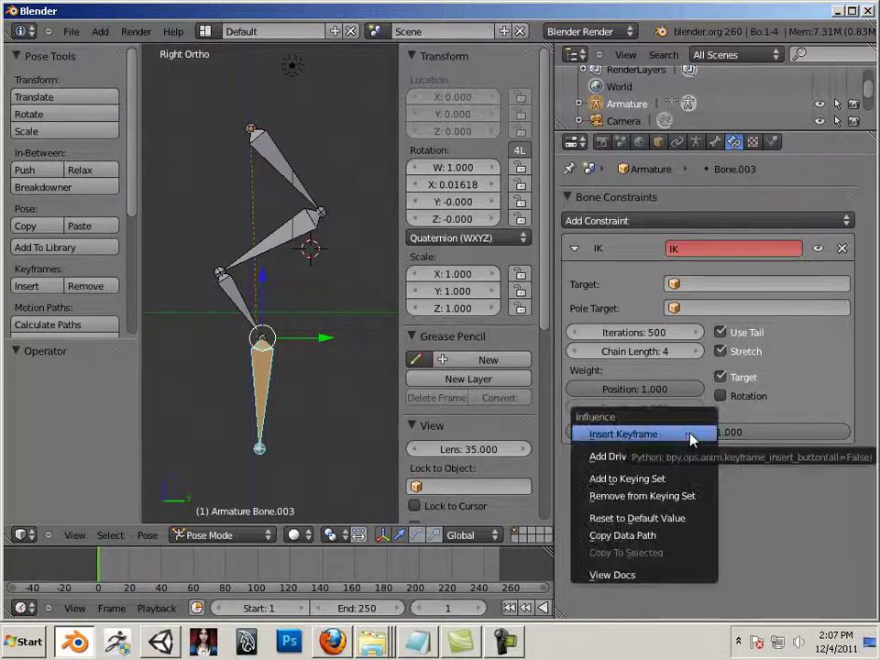
left_click(617, 436)
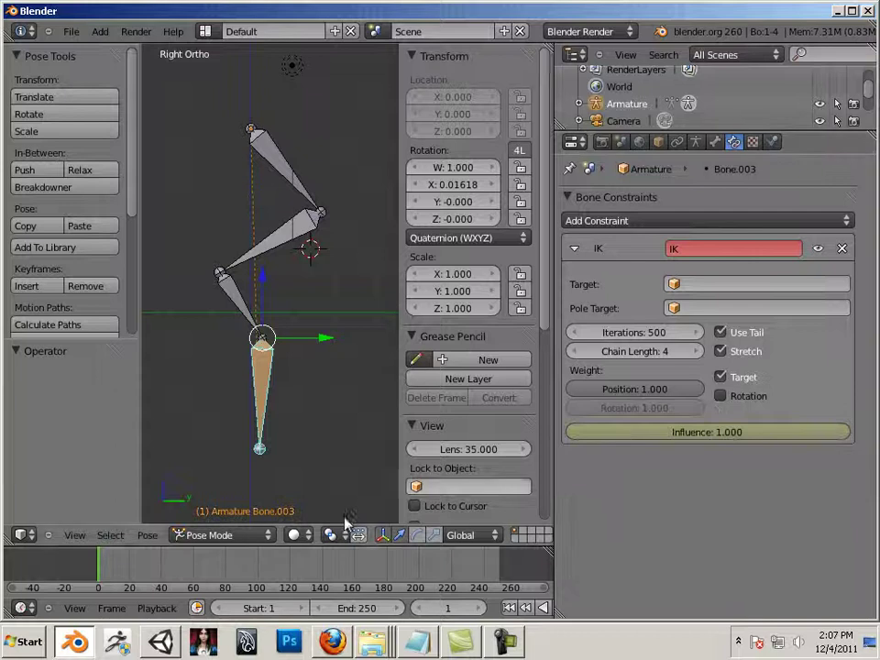
left_click(99, 571)
left_click_drag(129, 571, 500, 593)
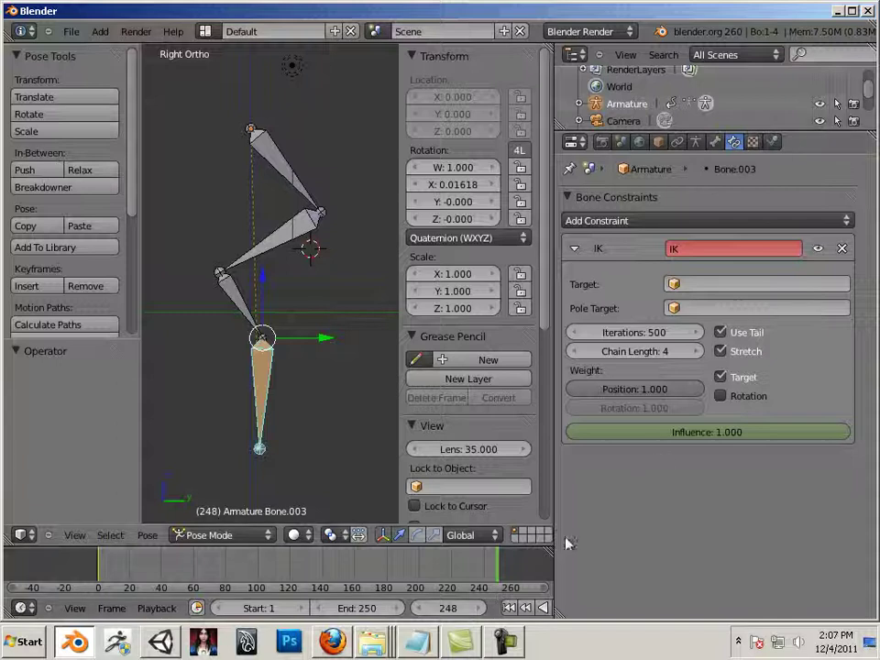
left_click_drag(702, 438, 330, 419)
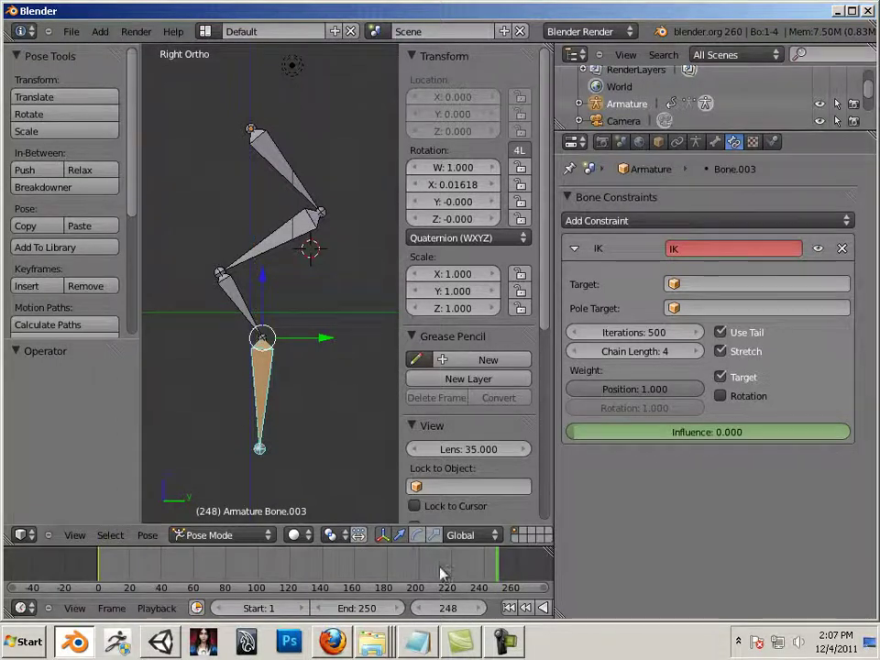
right_click(620, 435)
left_click(620, 434)
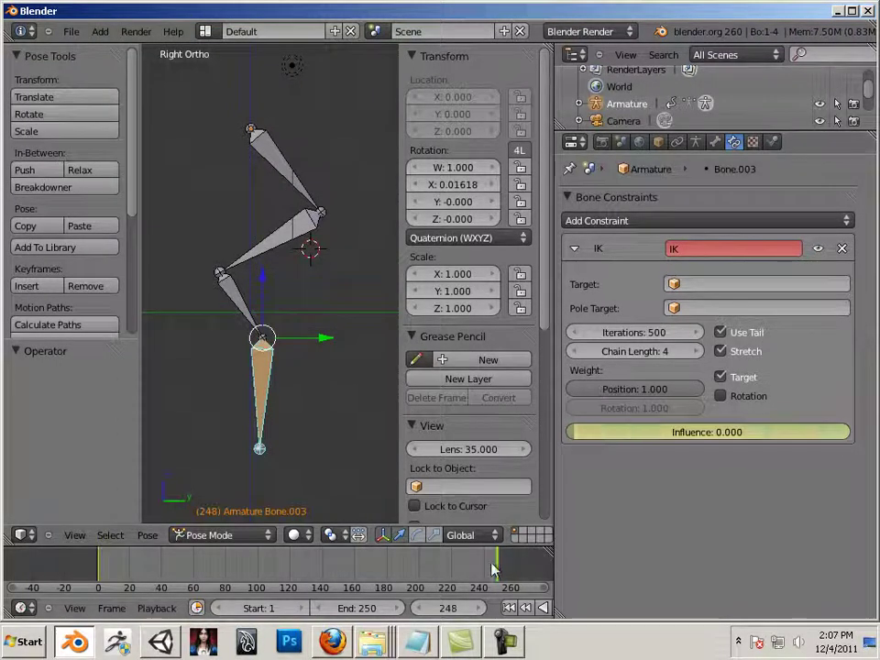
Step: Scrub the timeline back to frame 0 to review the animated IK influence
left_click(387, 565)
left_click_drag(367, 565, 74, 533)
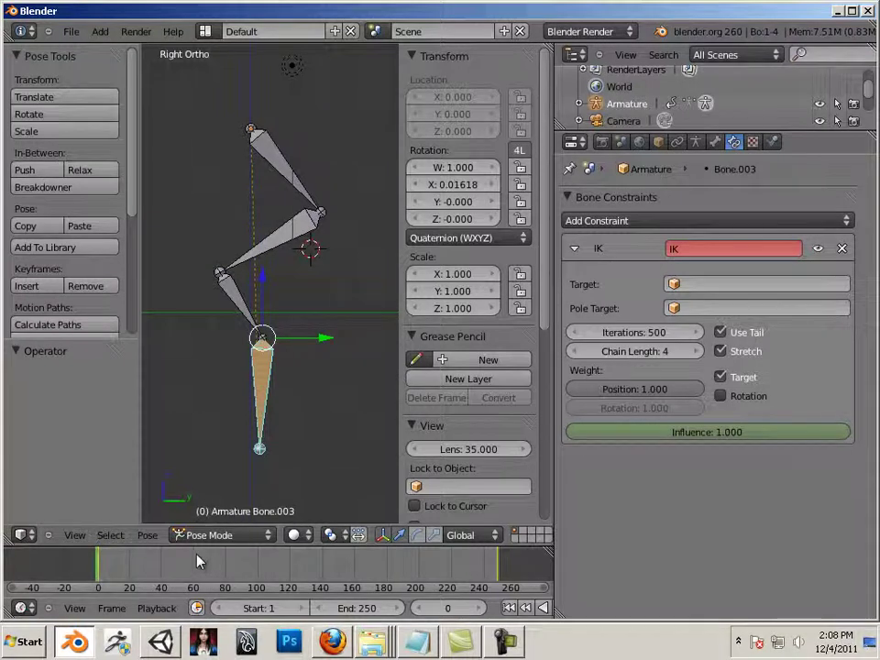